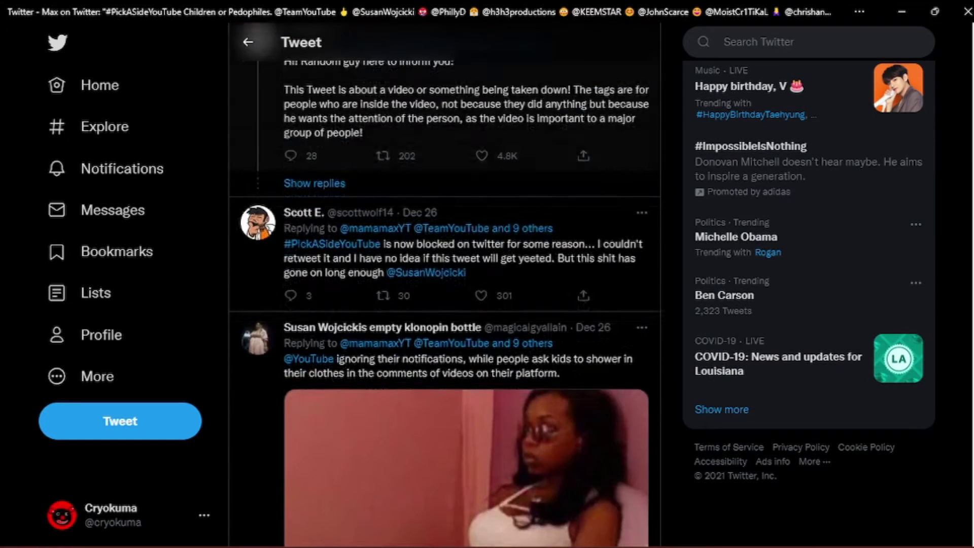
scroll(583, 77, down, 1)
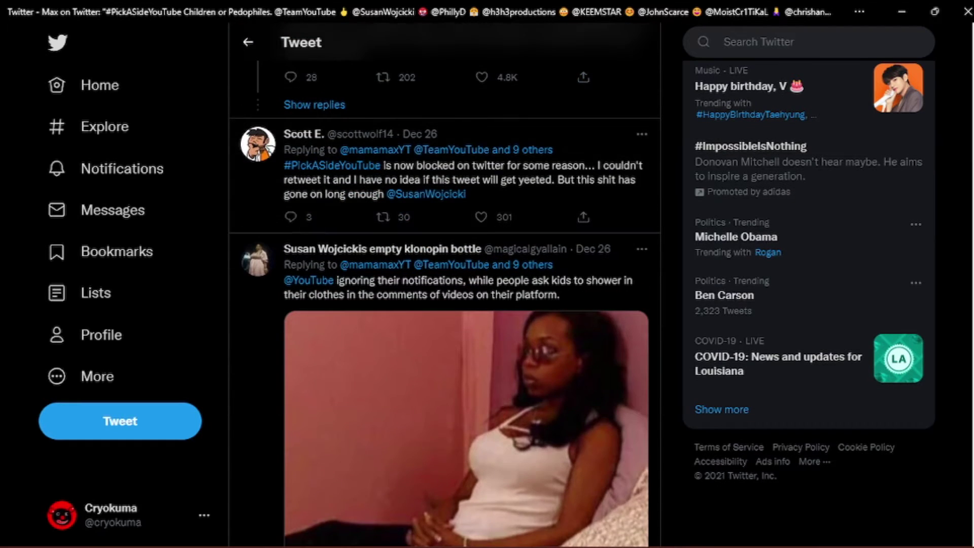
scroll(445, 285, down, 1)
scroll(445, 285, down, 1)
scroll(445, 286, down, 1)
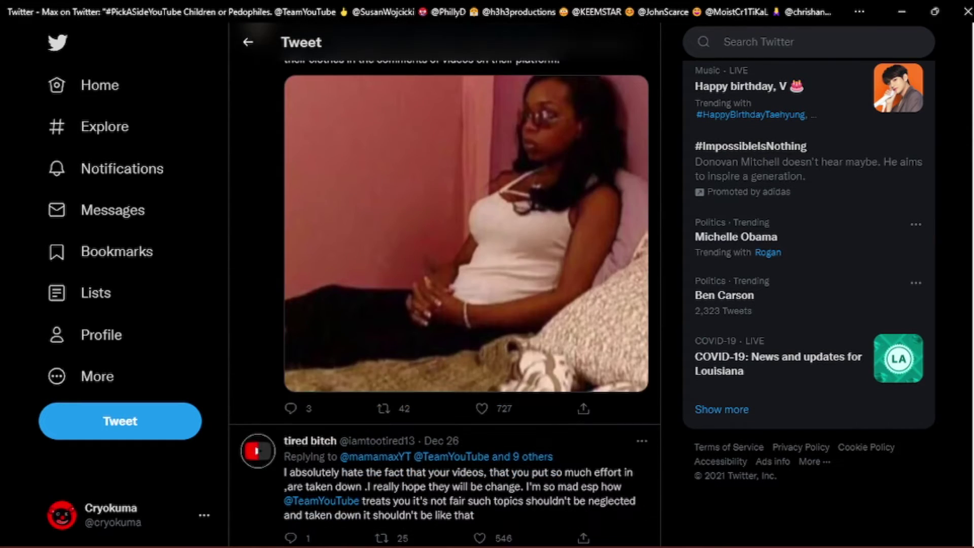
scroll(446, 285, down, 2)
scroll(446, 286, down, 2)
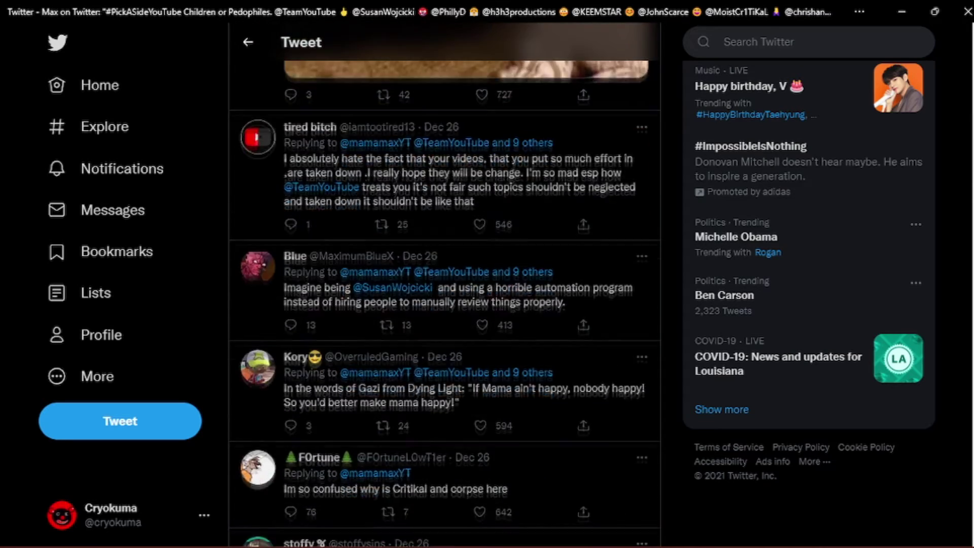
scroll(446, 286, down, 2)
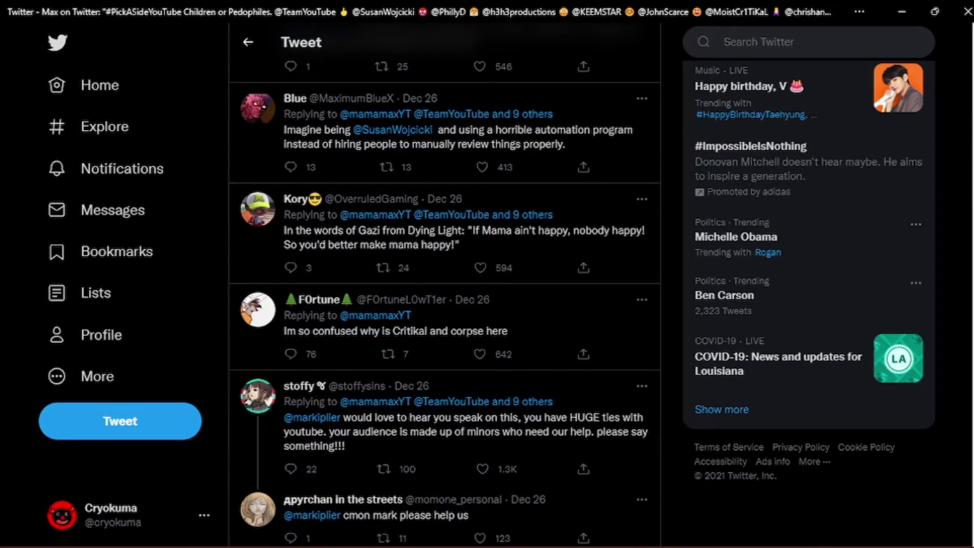
scroll(445, 285, down, 2)
scroll(446, 285, down, 1)
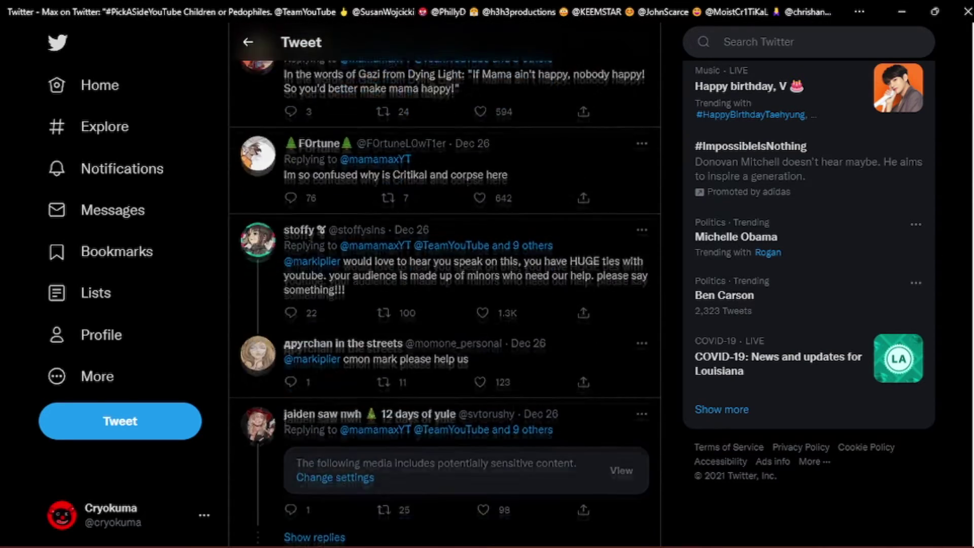
scroll(446, 286, down, 1)
scroll(445, 286, down, 1)
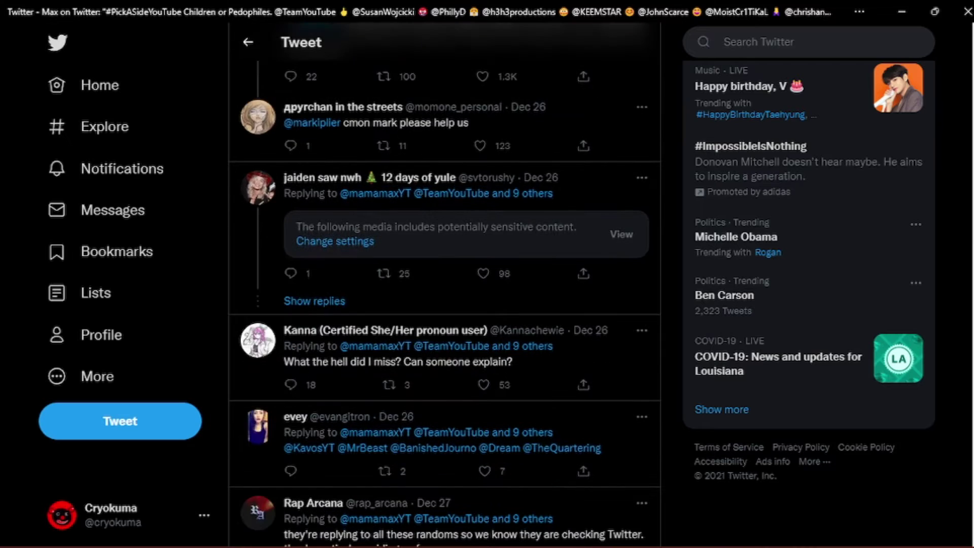
scroll(446, 285, down, 1)
scroll(446, 286, down, 1)
scroll(445, 286, down, 1)
scroll(446, 285, down, 1)
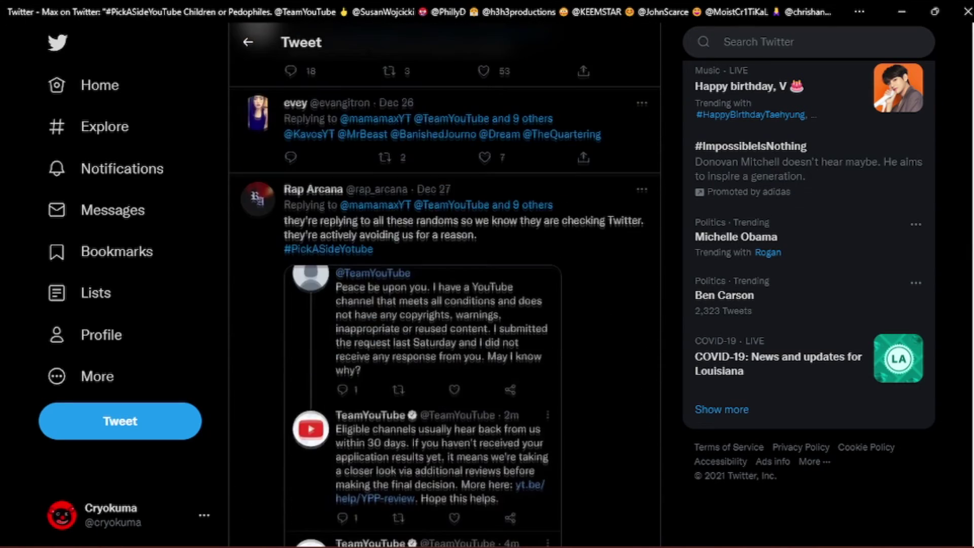
scroll(445, 285, down, 1)
scroll(445, 286, down, 1)
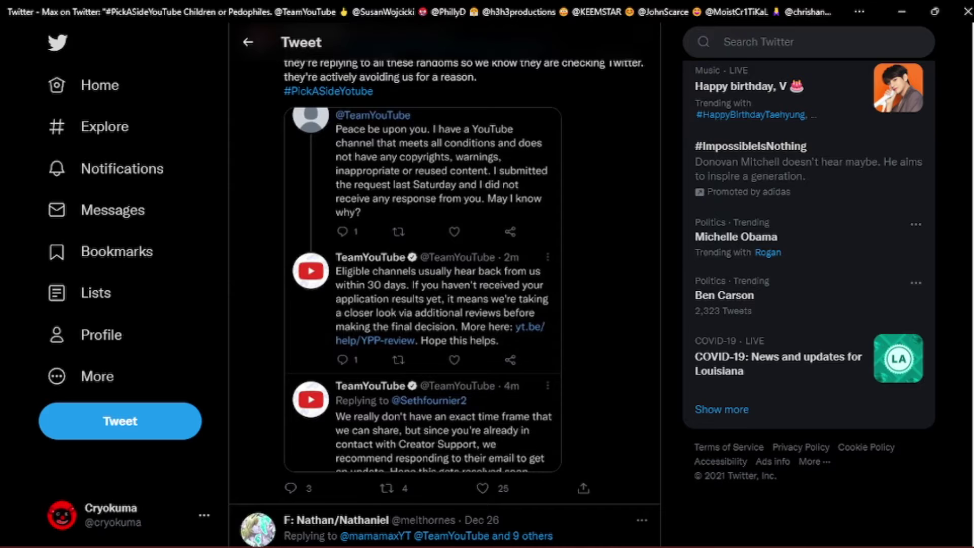
scroll(445, 286, down, 1)
scroll(445, 286, down, 1)
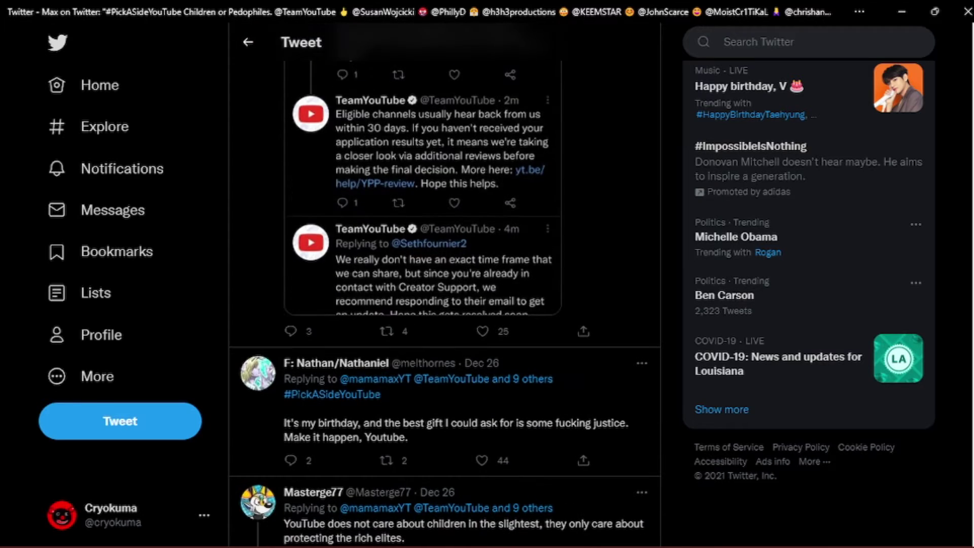
scroll(445, 285, down, 1)
scroll(445, 285, down, 1)
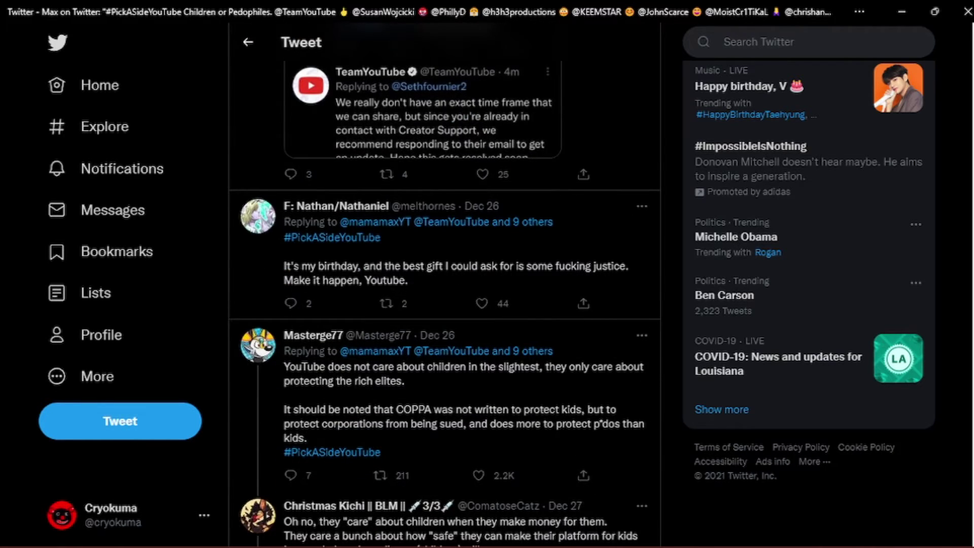
scroll(446, 285, down, 1)
scroll(445, 285, down, 1)
scroll(445, 285, down, 1)
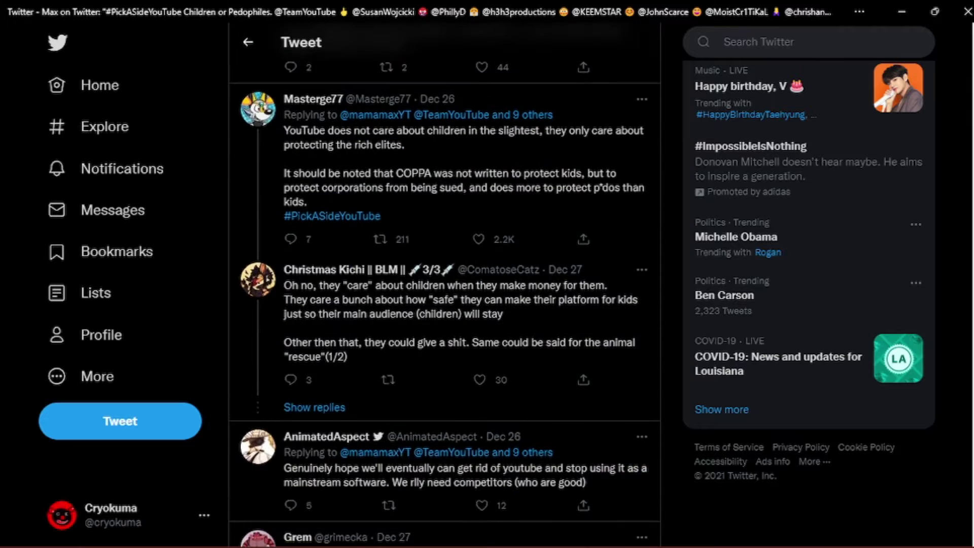
scroll(445, 286, down, 1)
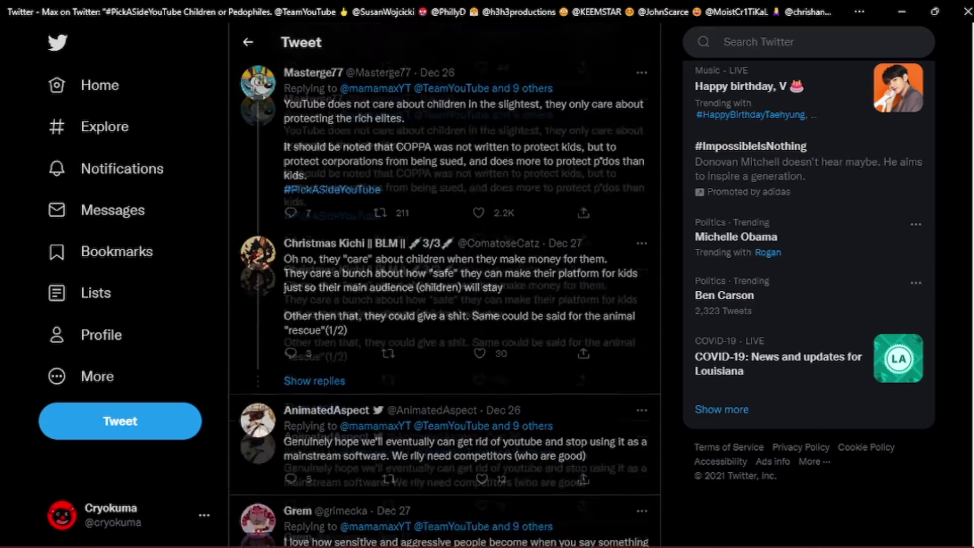
scroll(446, 286, down, 1)
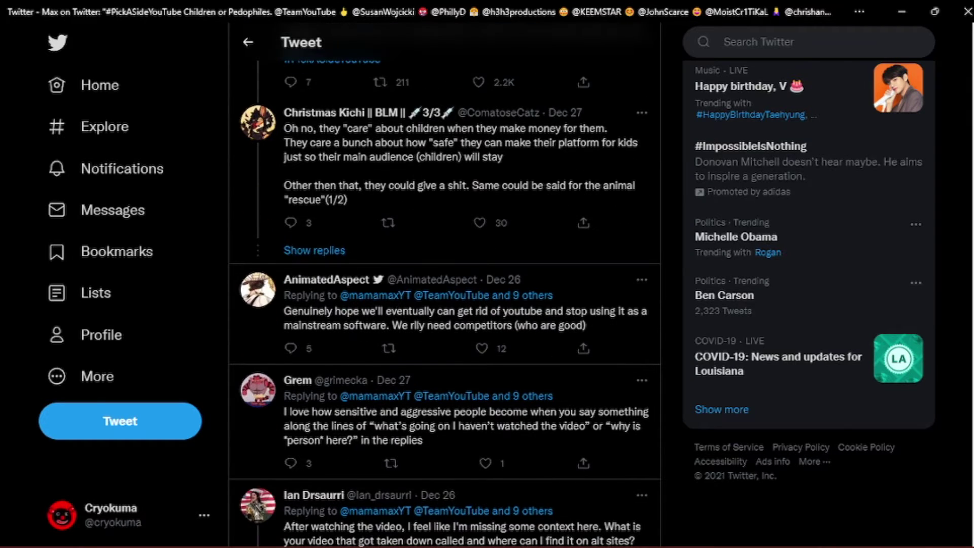
scroll(445, 285, down, 1)
scroll(445, 286, down, 1)
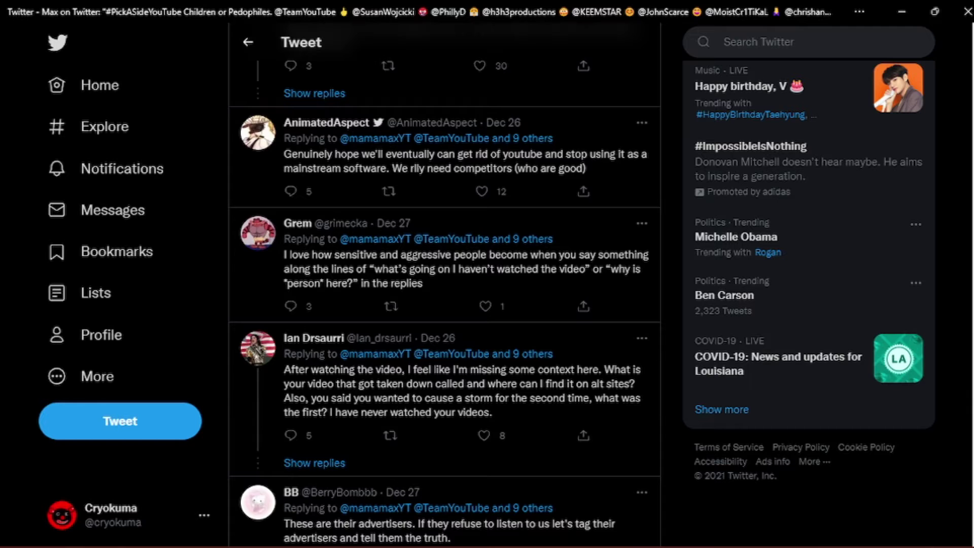
scroll(445, 286, down, 1)
scroll(446, 285, down, 1)
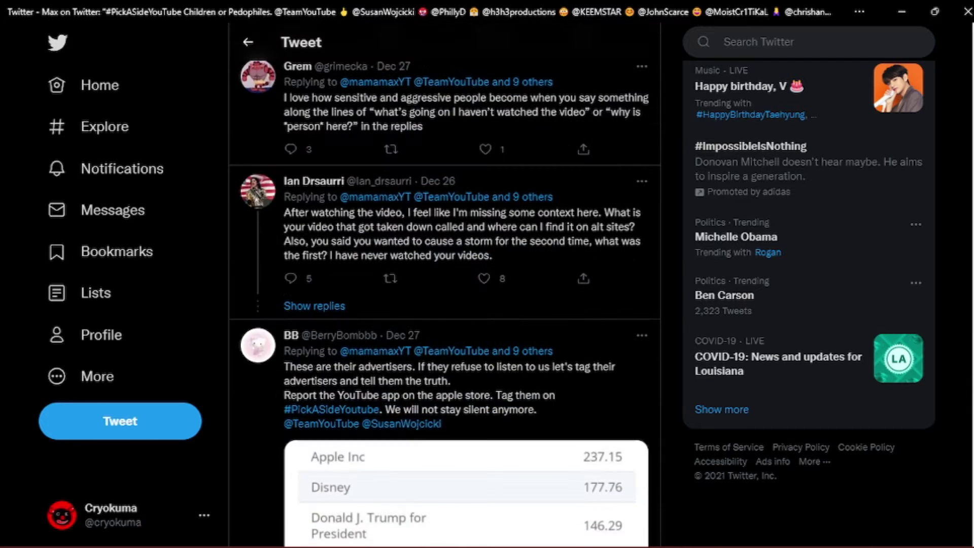
scroll(446, 285, down, 1)
scroll(445, 286, down, 1)
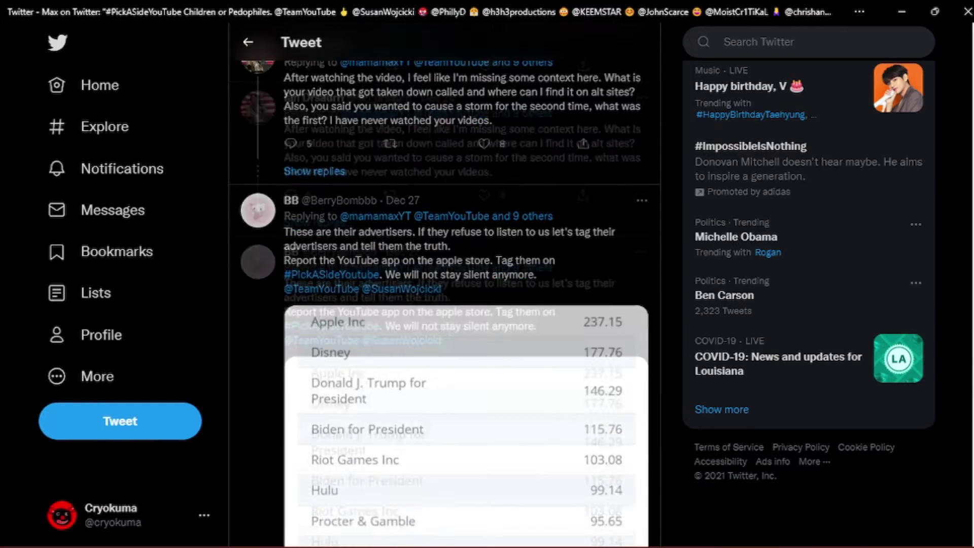
scroll(445, 286, down, 1)
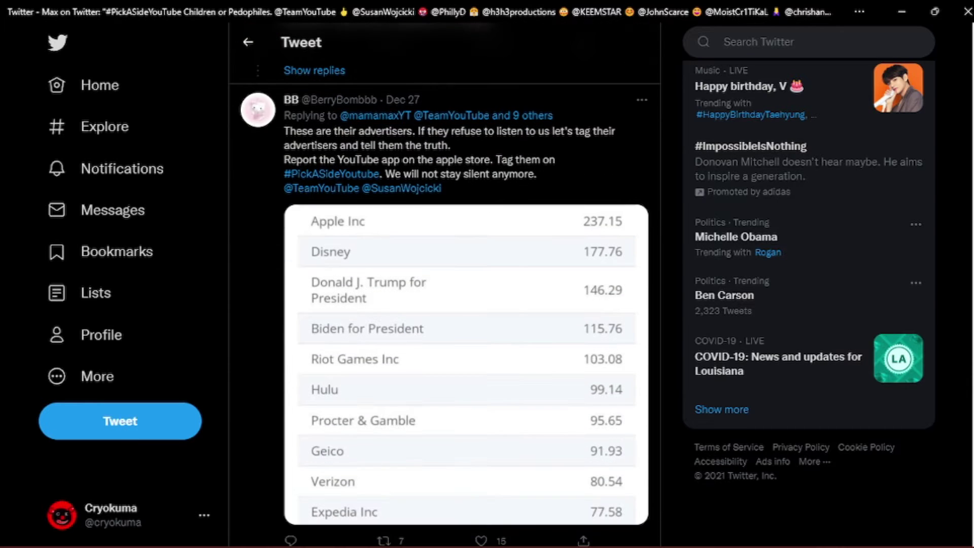
scroll(446, 286, down, 1)
scroll(446, 286, down, 1)
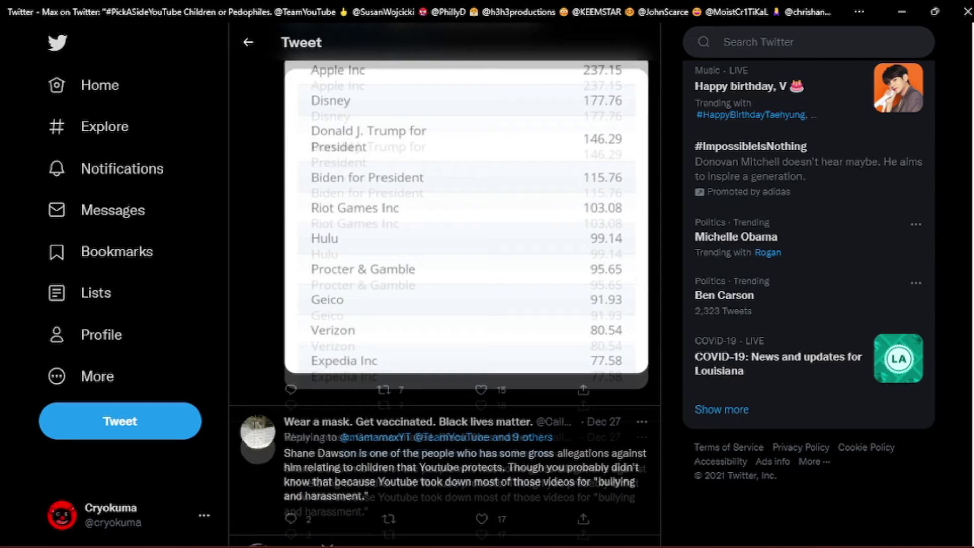
scroll(445, 285, down, 1)
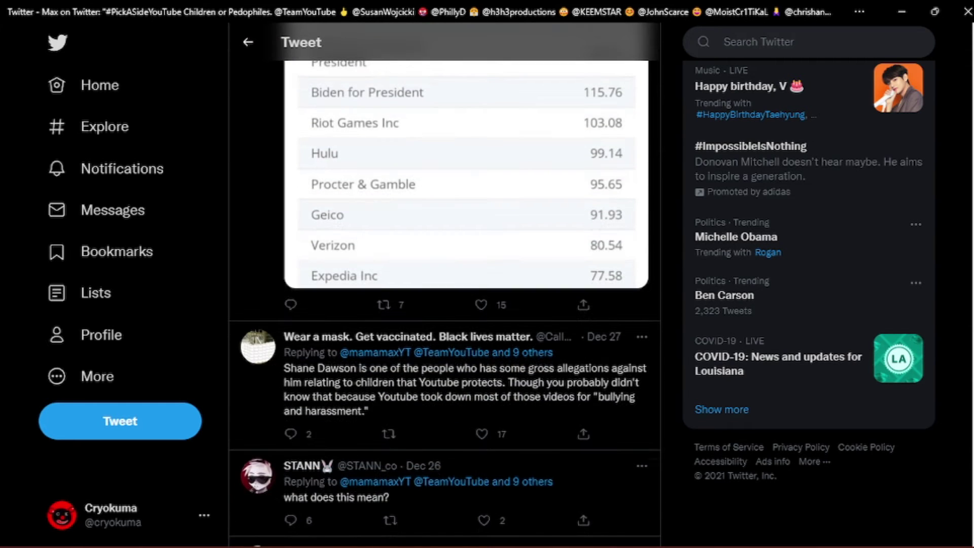
scroll(446, 285, down, 1)
scroll(446, 286, down, 1)
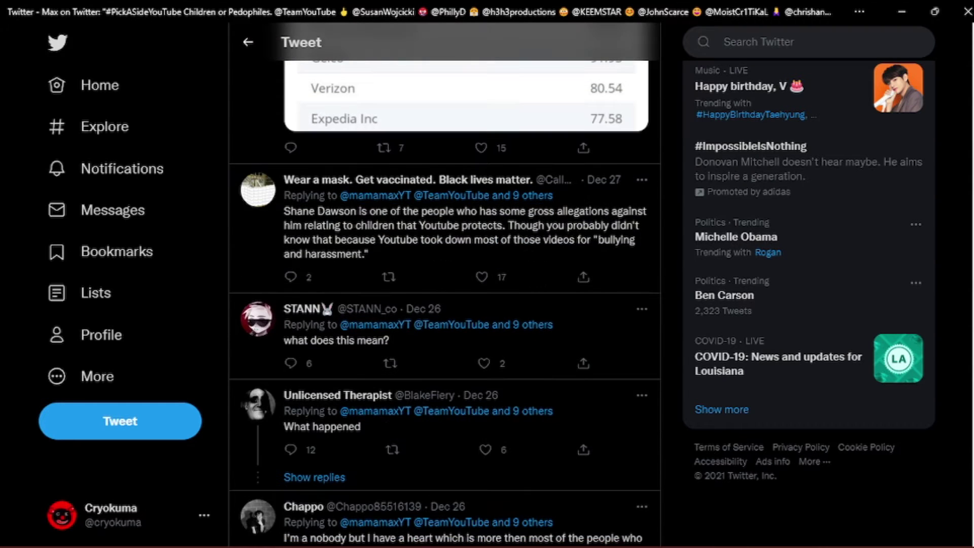
scroll(446, 285, down, 1)
scroll(446, 285, down, 1)
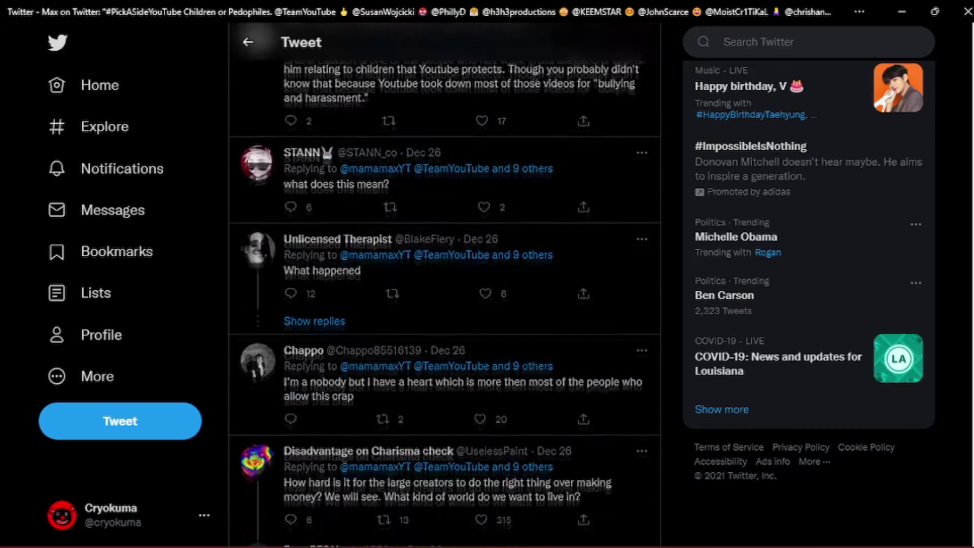
scroll(446, 285, down, 1)
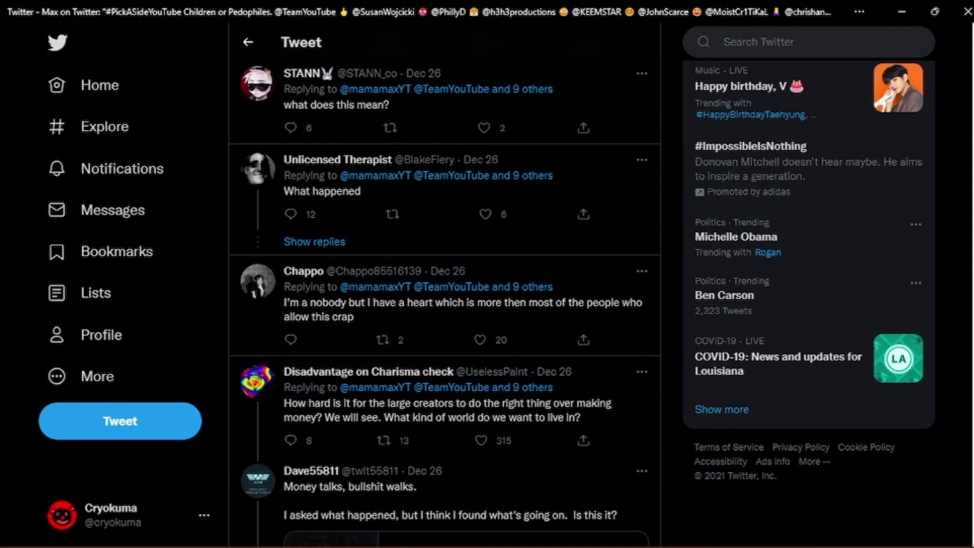
scroll(446, 286, down, 1)
scroll(445, 285, down, 1)
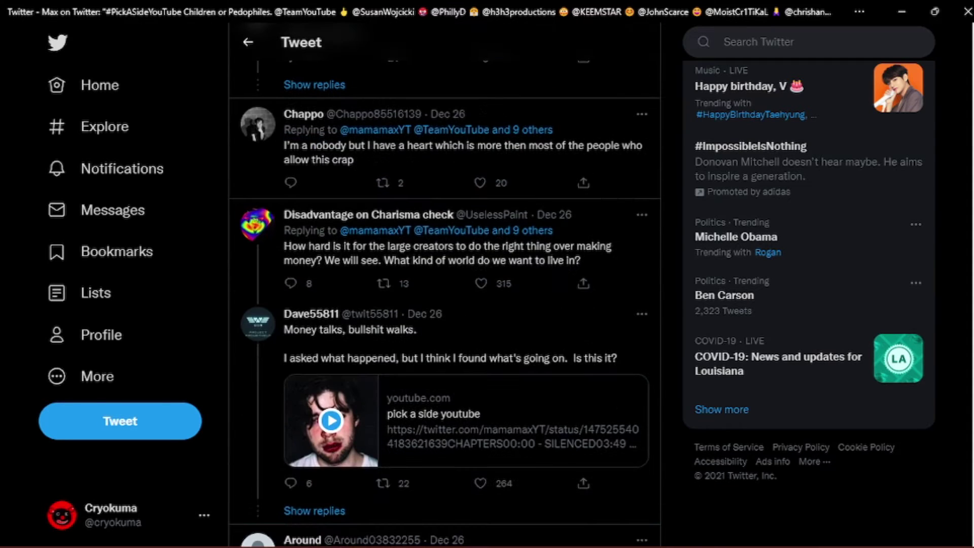
scroll(446, 285, down, 1)
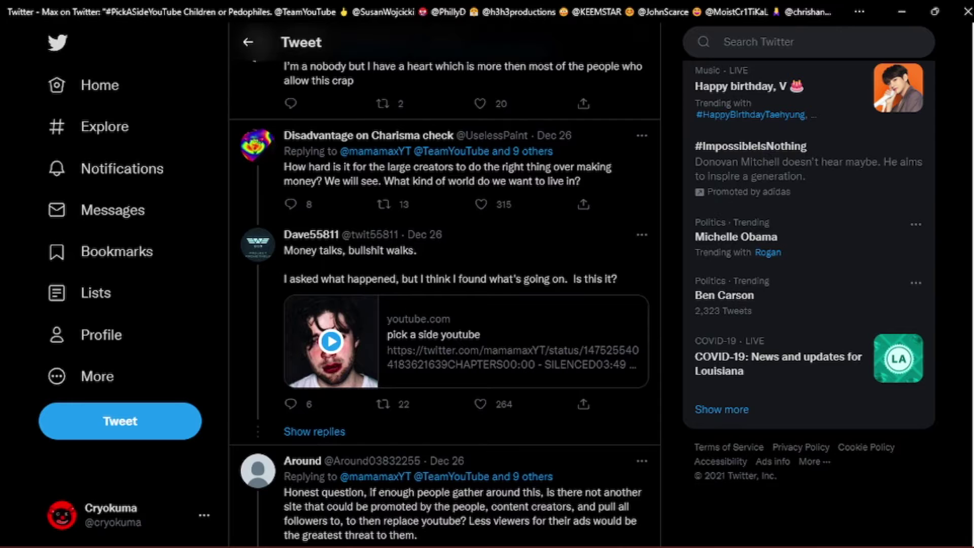
scroll(445, 285, down, 1)
scroll(445, 286, down, 1)
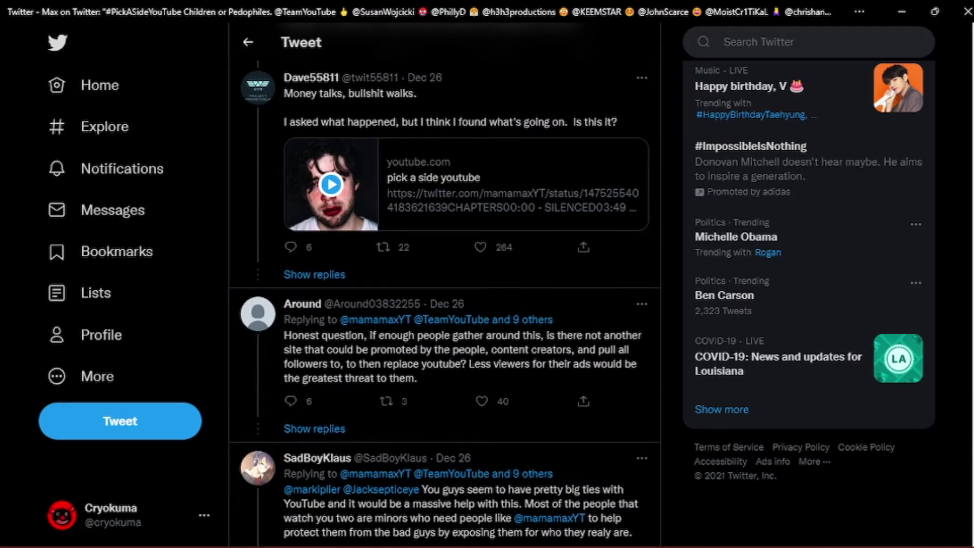
scroll(446, 286, down, 1)
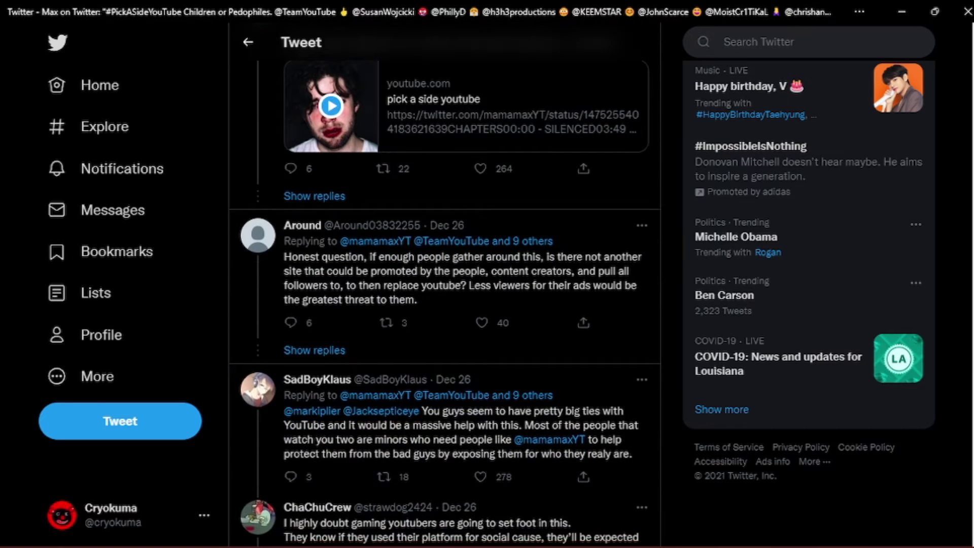
scroll(445, 286, down, 1)
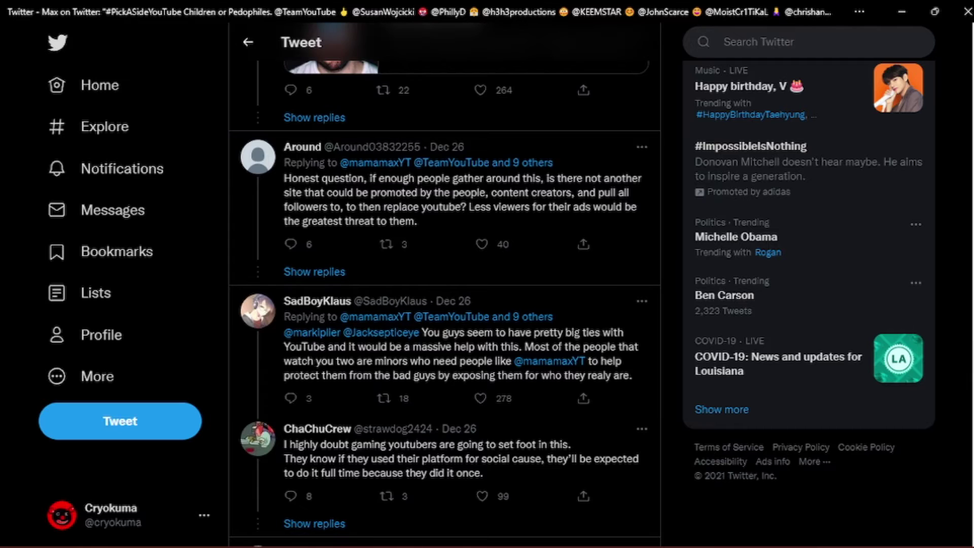
scroll(445, 286, down, 1)
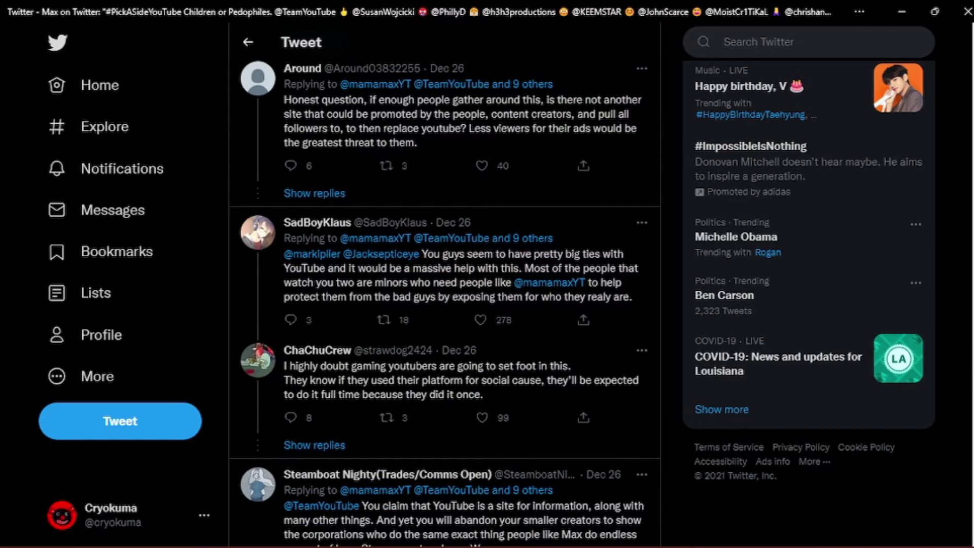
scroll(445, 286, down, 1)
scroll(446, 286, down, 1)
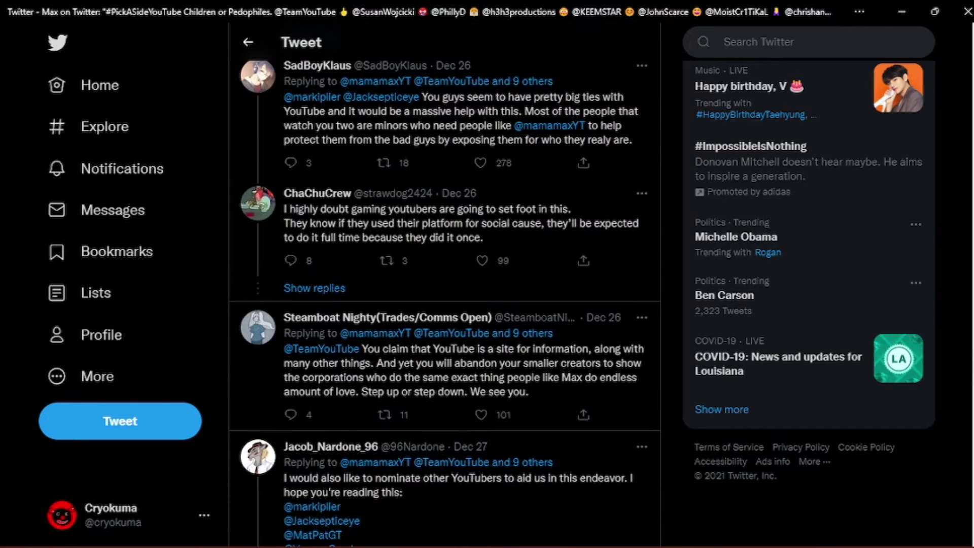
scroll(446, 286, down, 1)
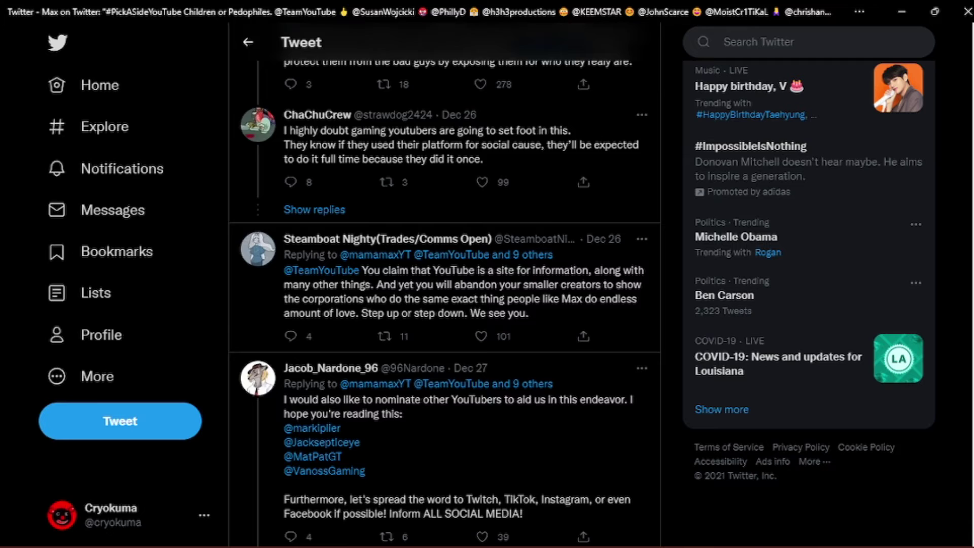
scroll(445, 285, down, 1)
scroll(445, 285, down, 1)
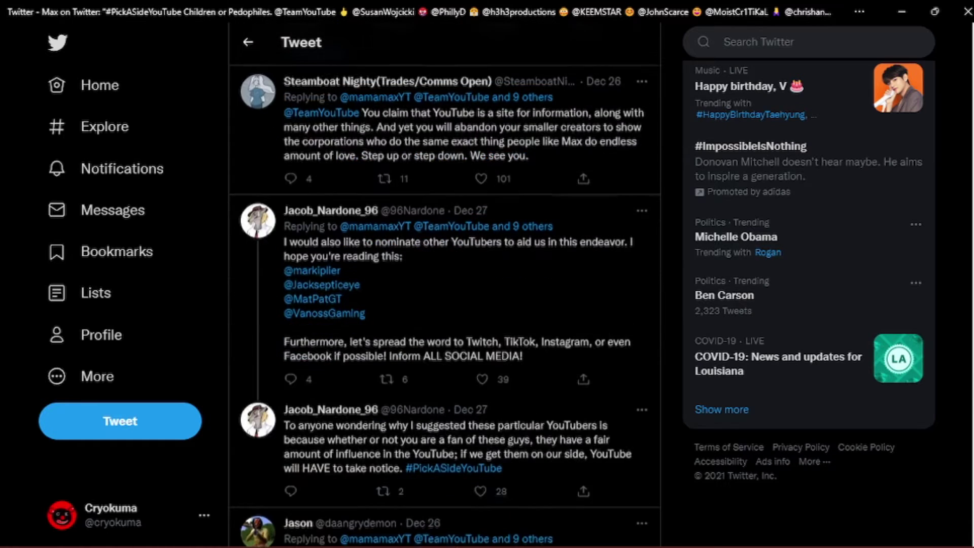
scroll(446, 286, down, 1)
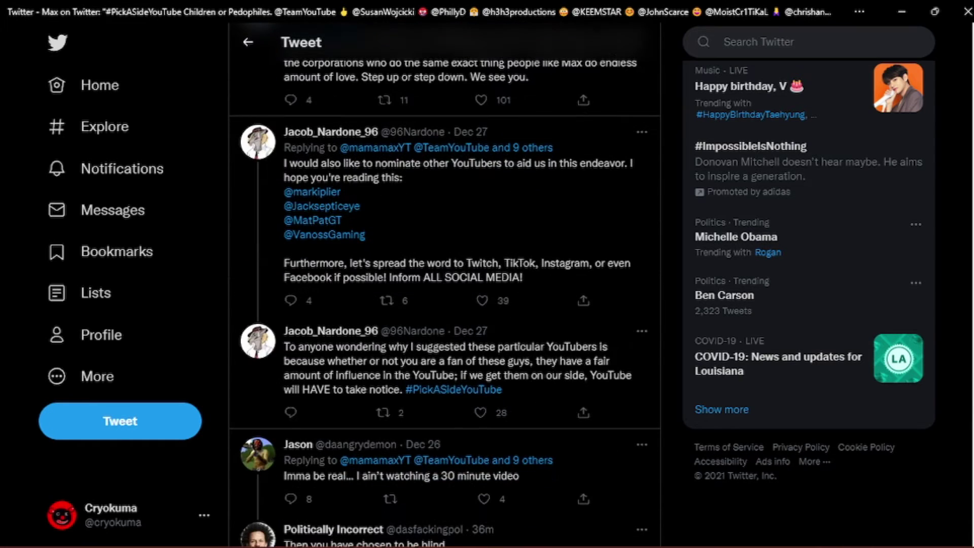
scroll(446, 285, down, 1)
scroll(446, 286, down, 1)
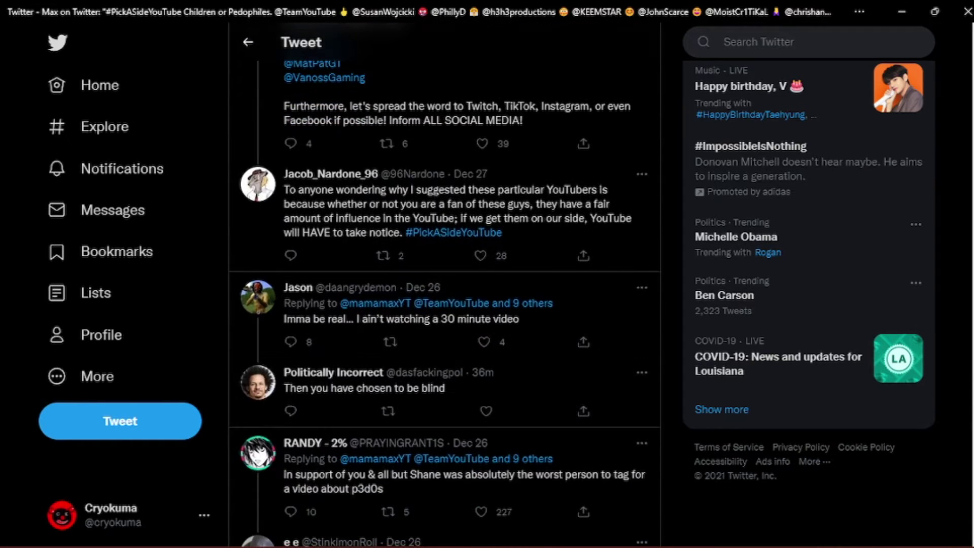
scroll(445, 286, down, 1)
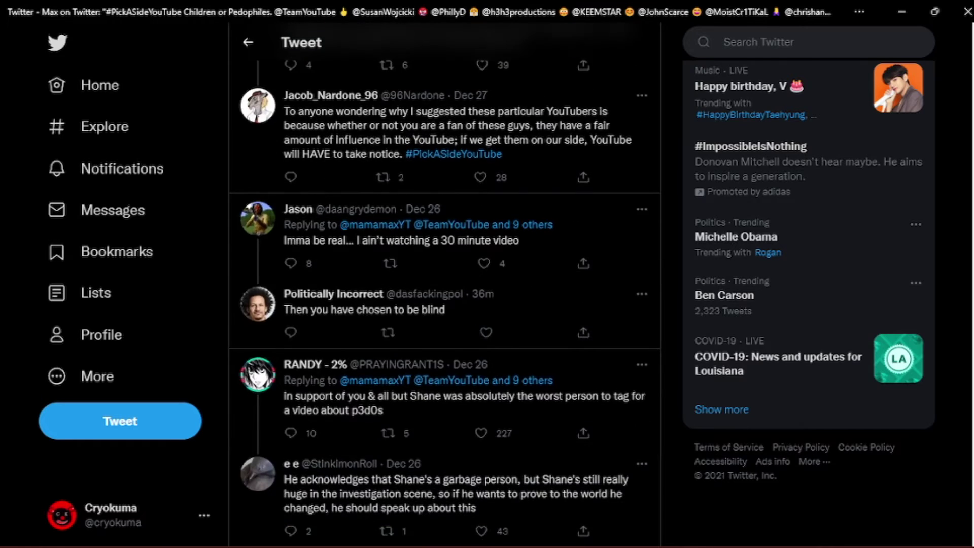
scroll(446, 286, down, 1)
scroll(445, 285, down, 1)
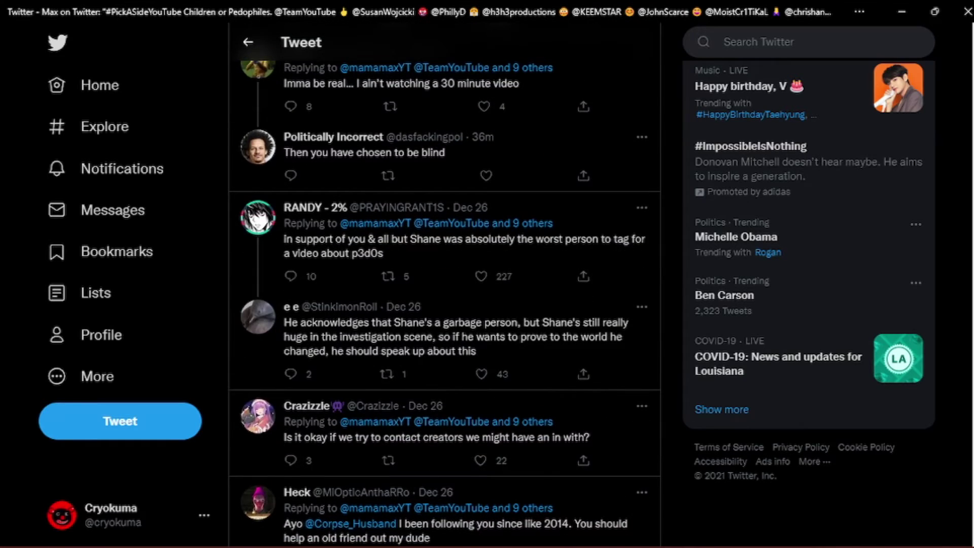
scroll(446, 285, down, 1)
scroll(445, 286, down, 1)
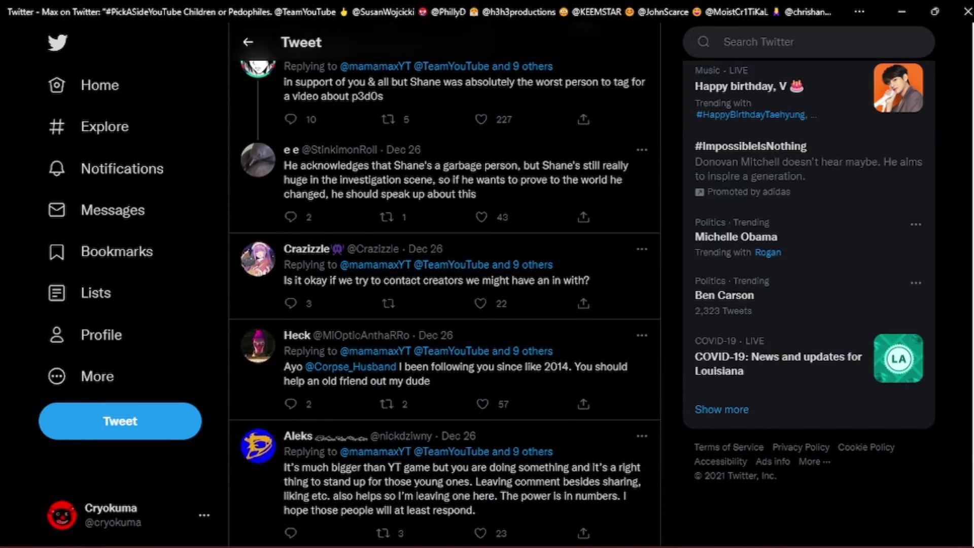
scroll(445, 286, down, 1)
scroll(445, 286, down, 1)
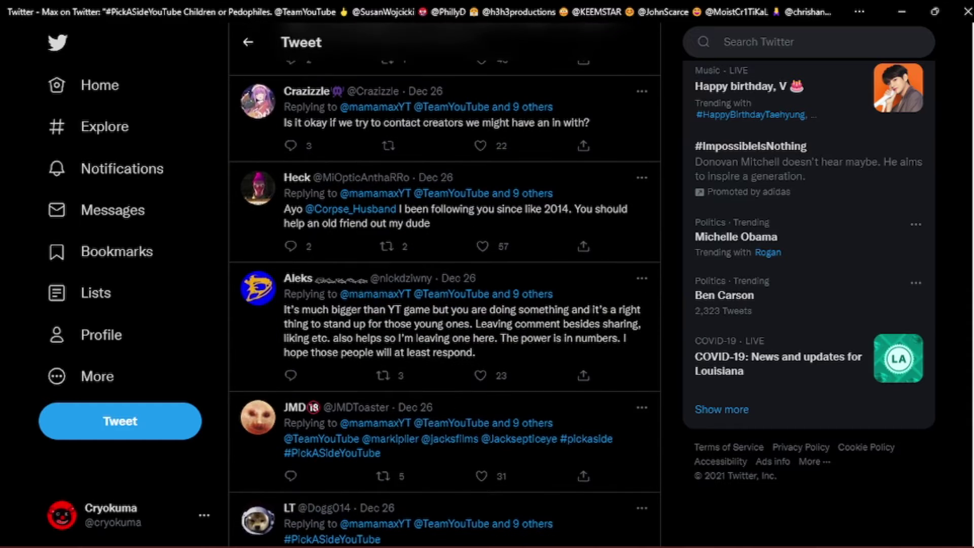
scroll(445, 285, down, 1)
scroll(446, 285, down, 1)
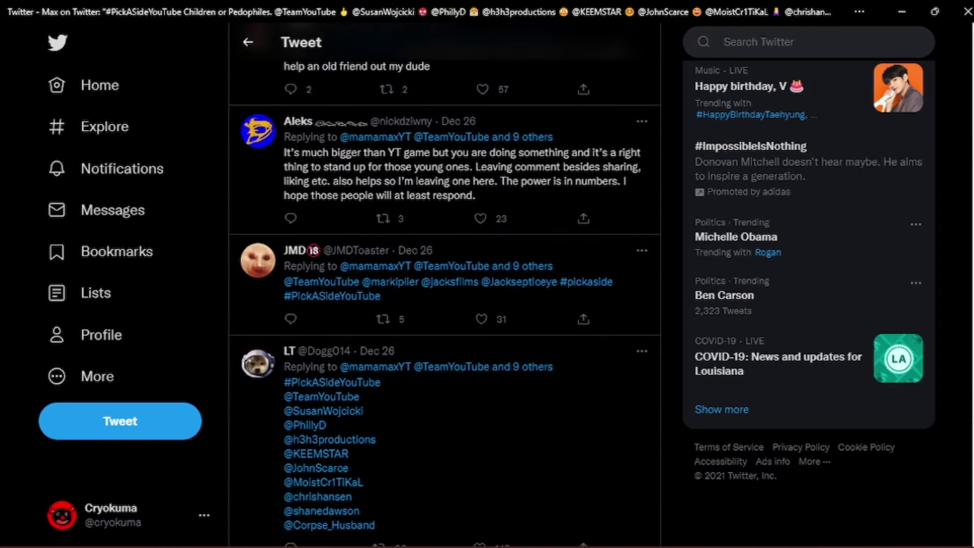
scroll(445, 286, down, 1)
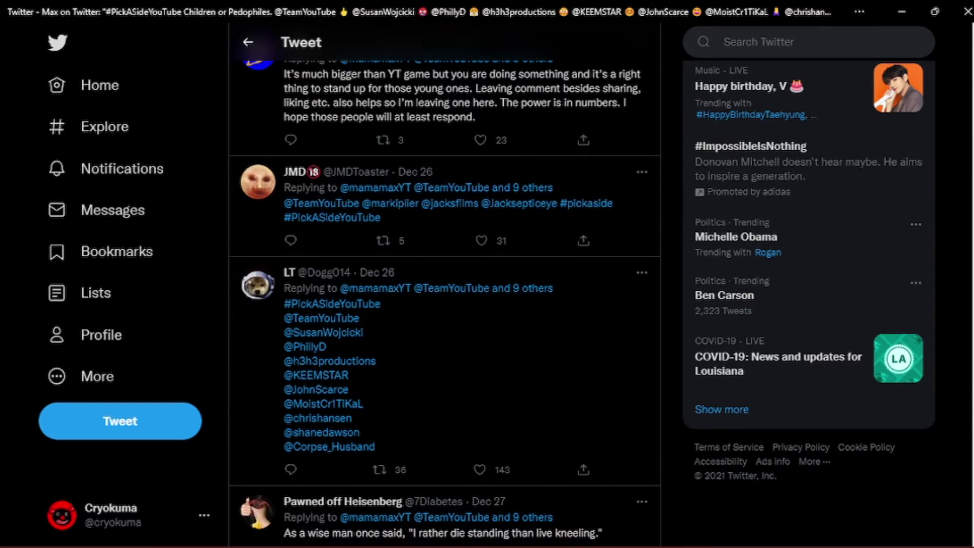
scroll(445, 286, down, 1)
scroll(445, 285, down, 1)
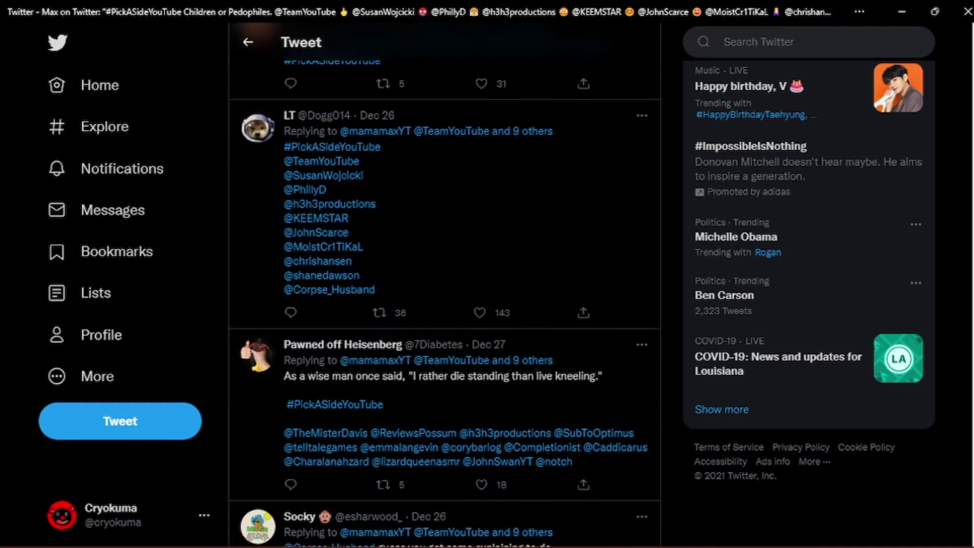
scroll(446, 285, down, 1)
scroll(446, 286, down, 1)
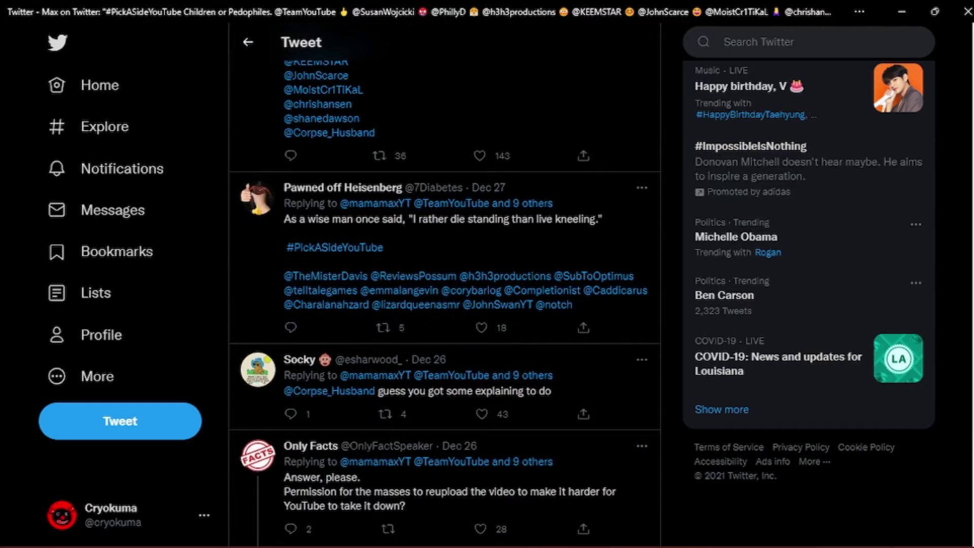
scroll(446, 286, down, 1)
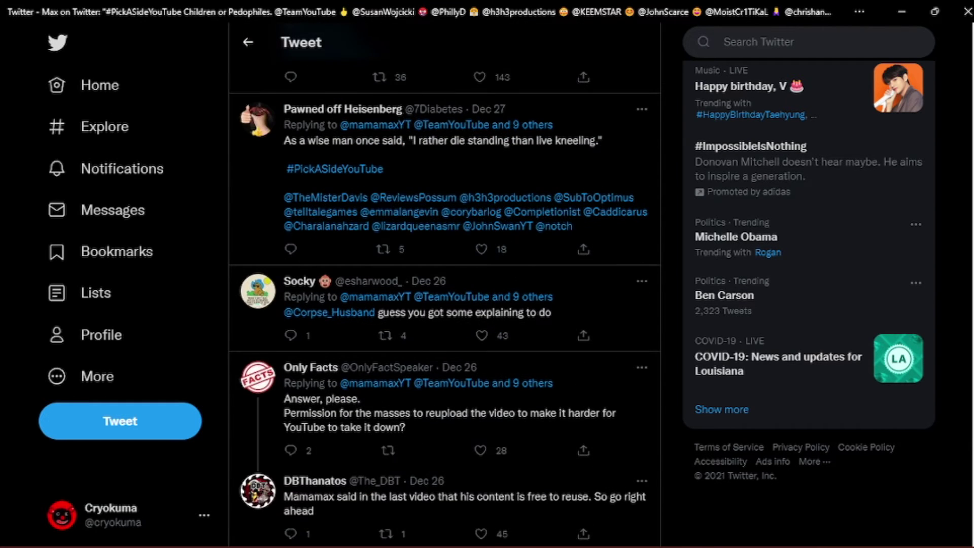
scroll(445, 285, down, 1)
scroll(445, 286, down, 1)
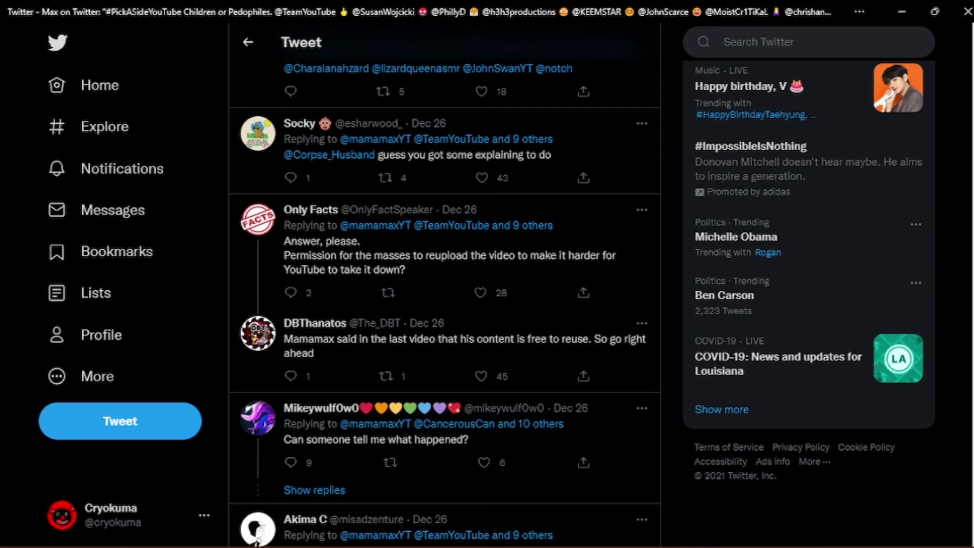
scroll(446, 286, down, 1)
scroll(445, 286, down, 1)
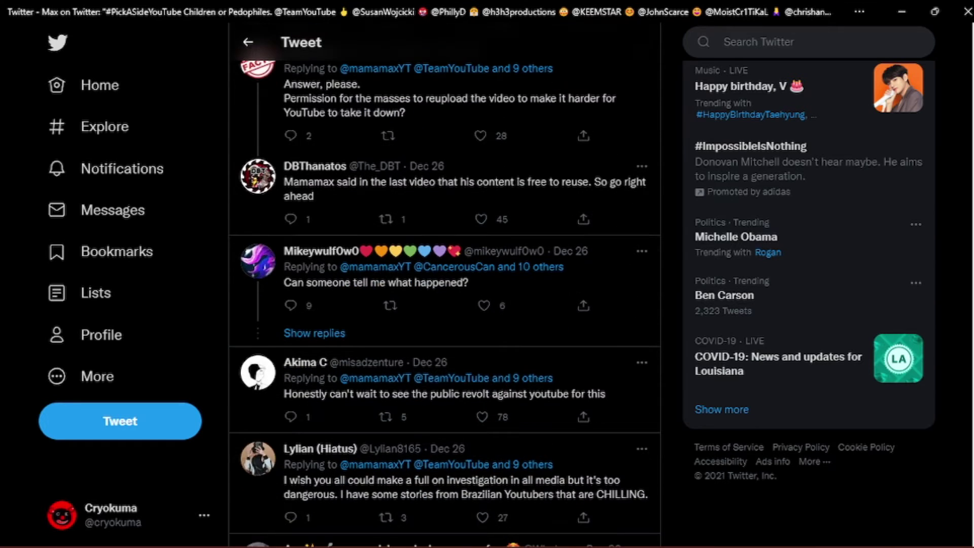
scroll(445, 286, down, 1)
scroll(446, 286, down, 1)
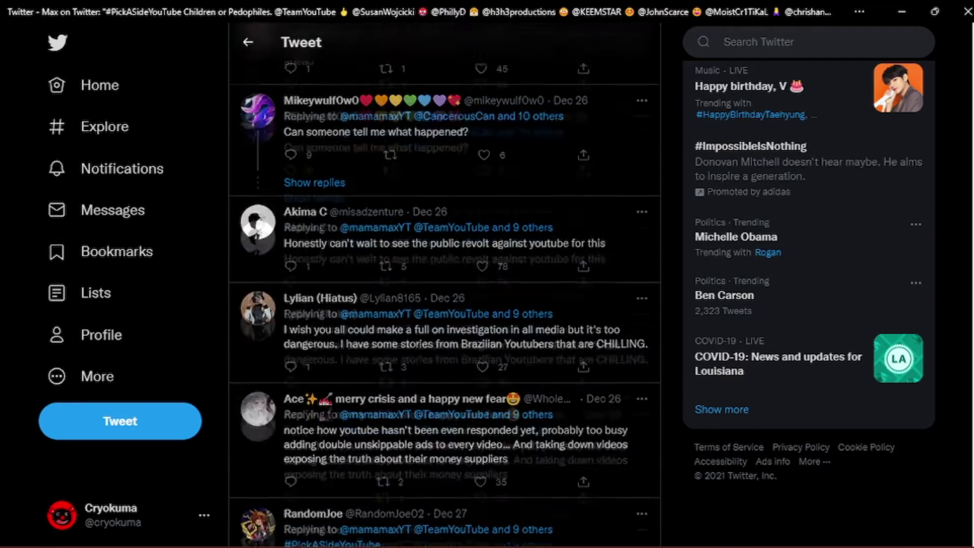
scroll(445, 286, down, 1)
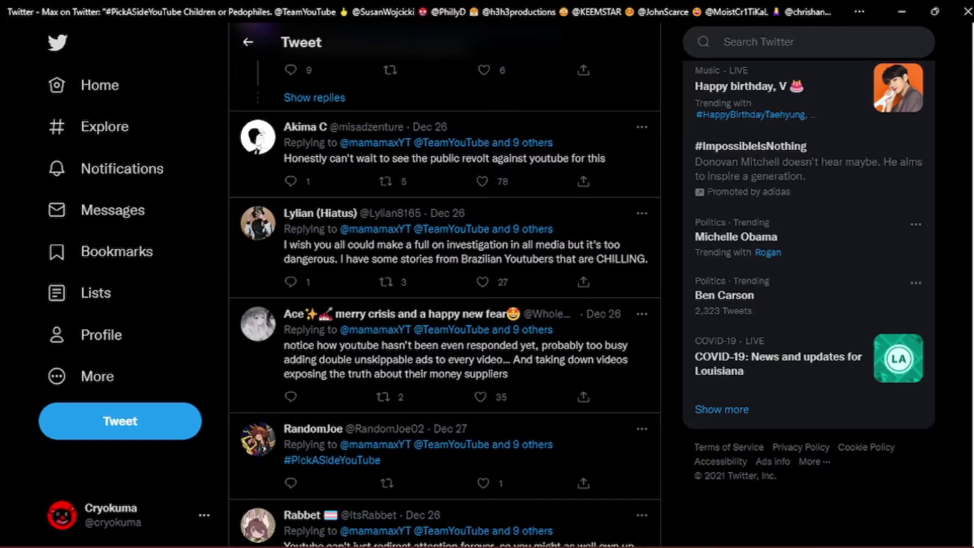
scroll(446, 285, down, 1)
scroll(445, 286, down, 1)
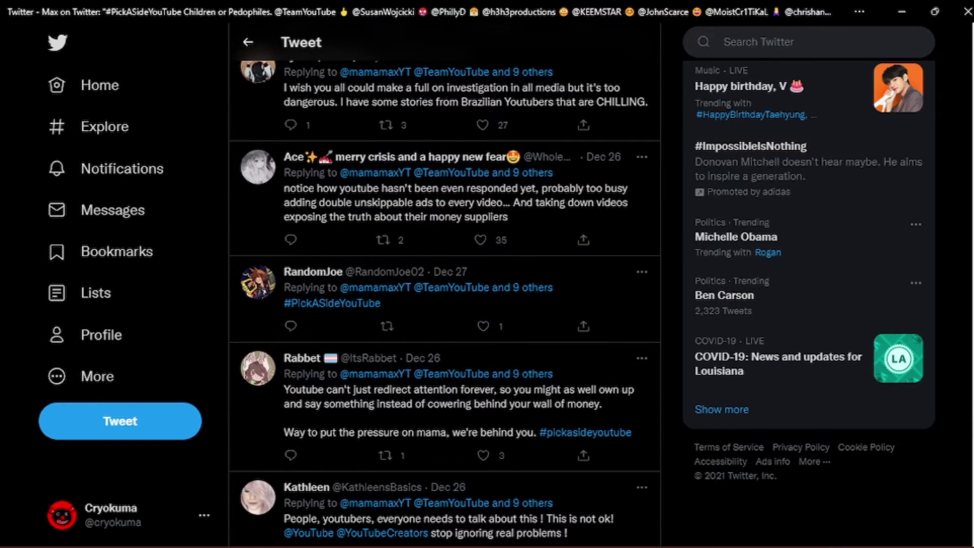
scroll(446, 285, down, 1)
scroll(445, 286, down, 1)
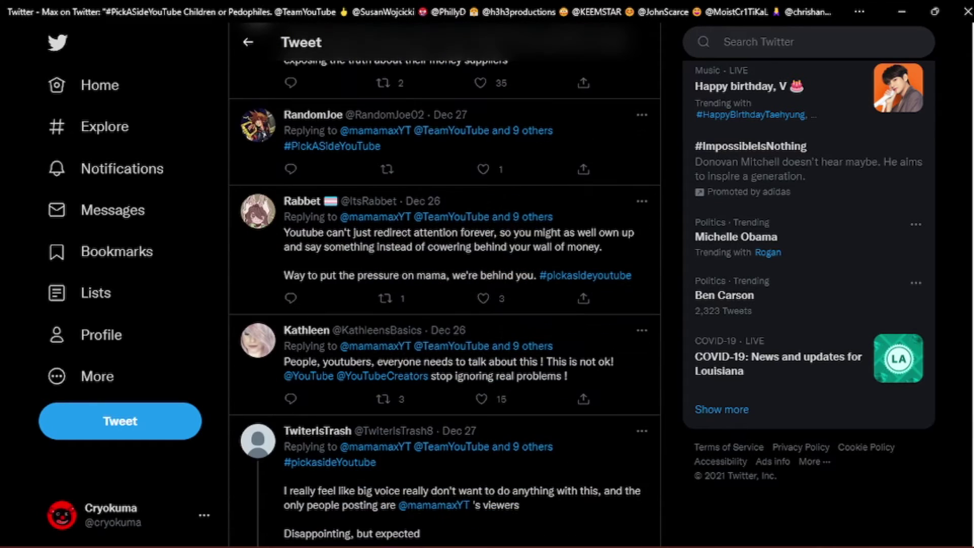
scroll(445, 286, down, 1)
scroll(445, 286, down, 1)
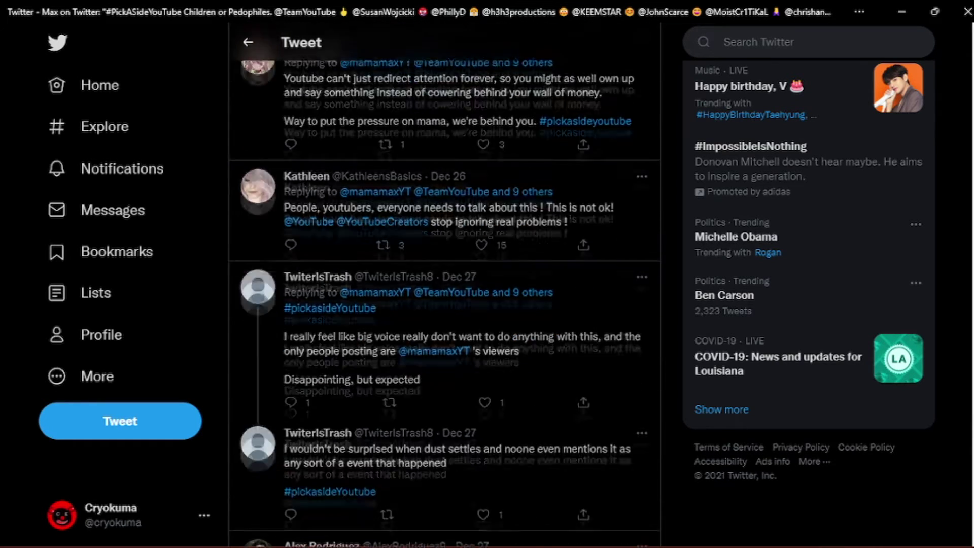
scroll(446, 286, down, 1)
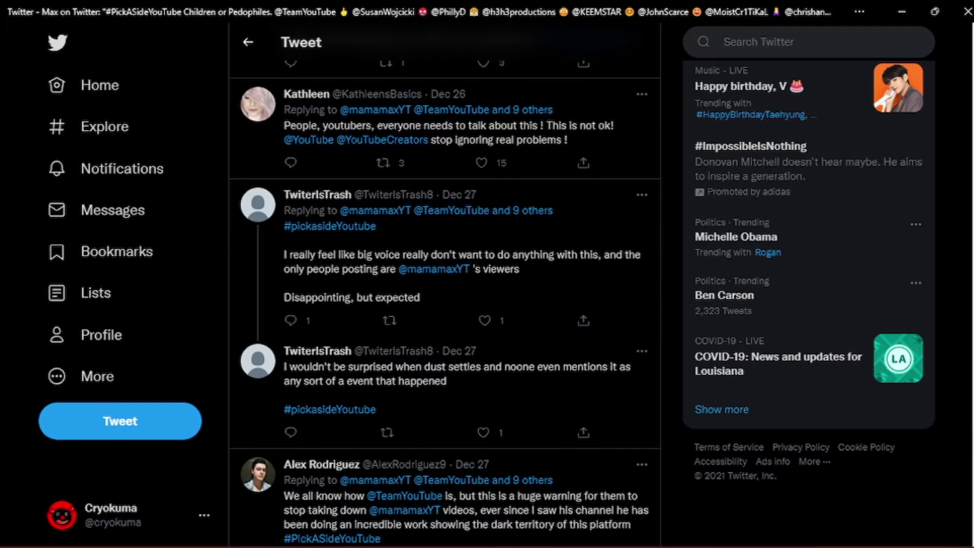
scroll(445, 285, down, 1)
scroll(446, 286, down, 1)
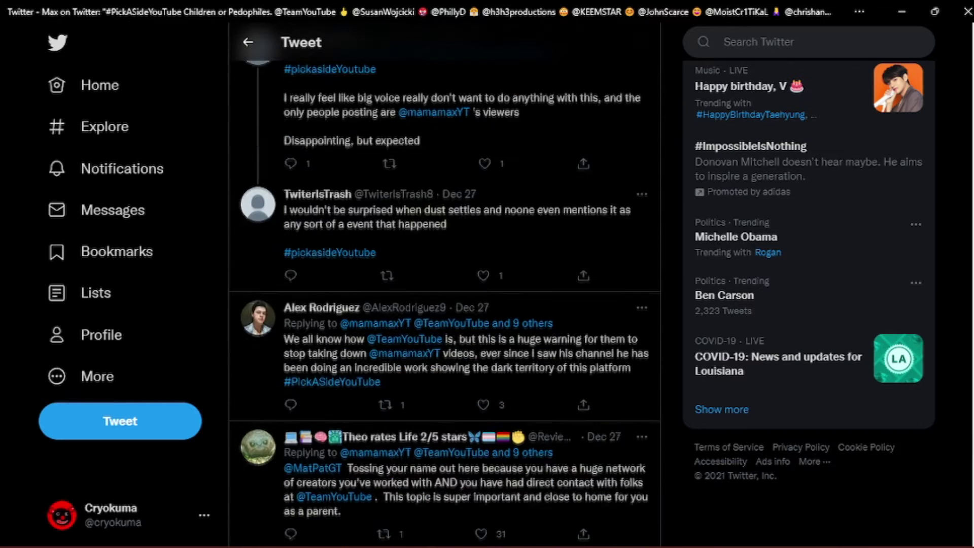
scroll(446, 286, down, 1)
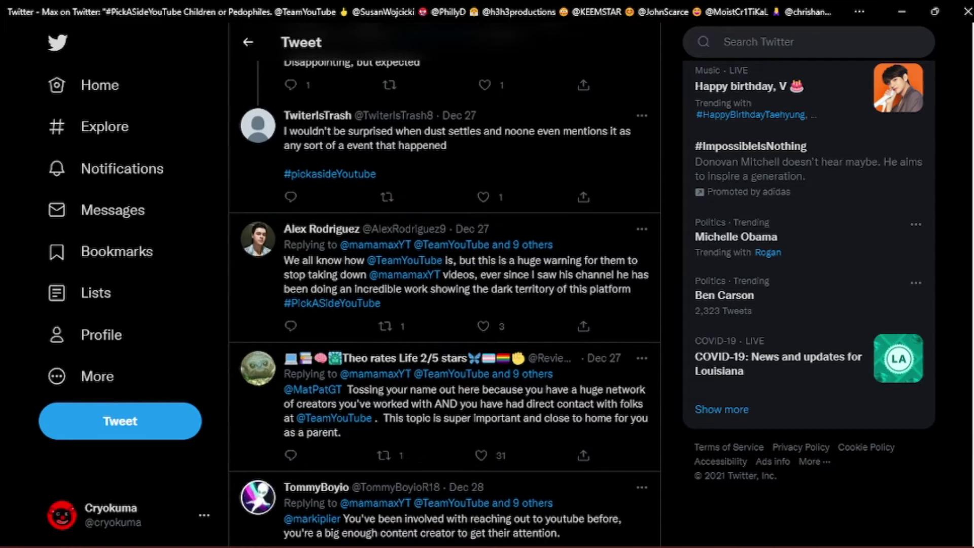
scroll(445, 285, down, 1)
scroll(446, 285, down, 1)
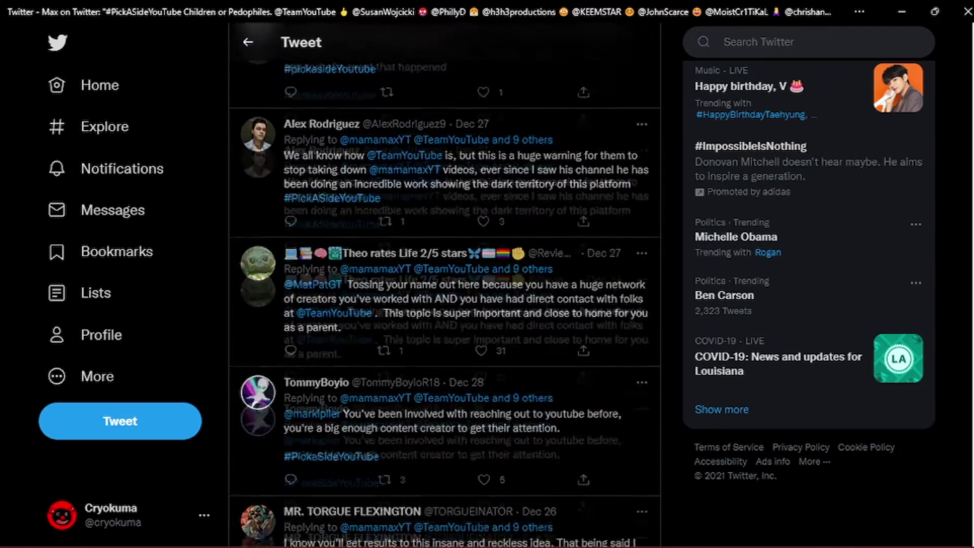
scroll(445, 286, down, 1)
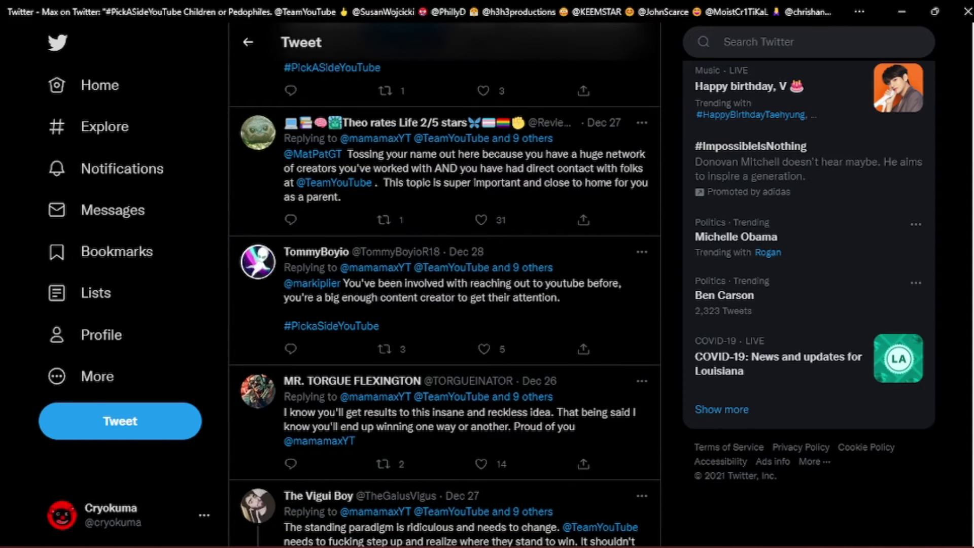
scroll(446, 285, down, 1)
scroll(446, 286, down, 1)
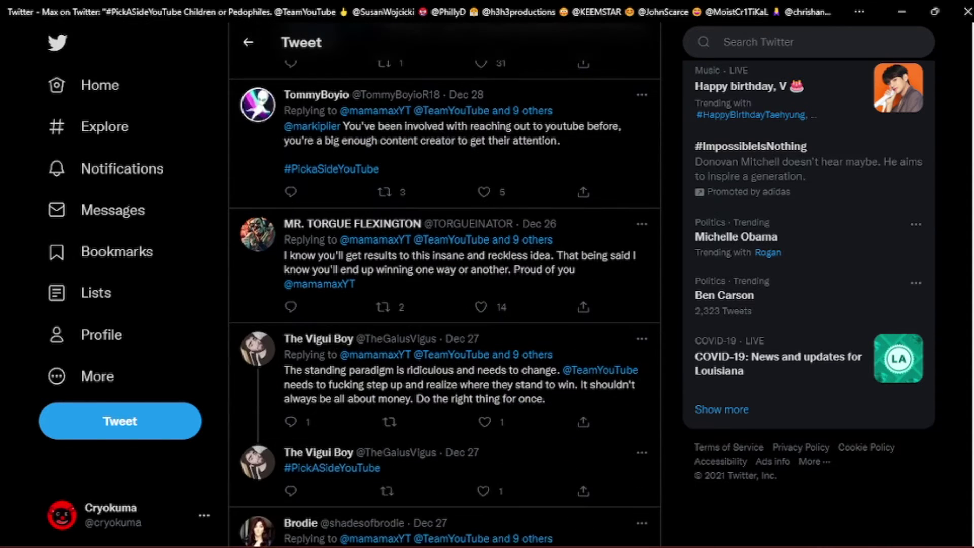
scroll(445, 290, down, 1)
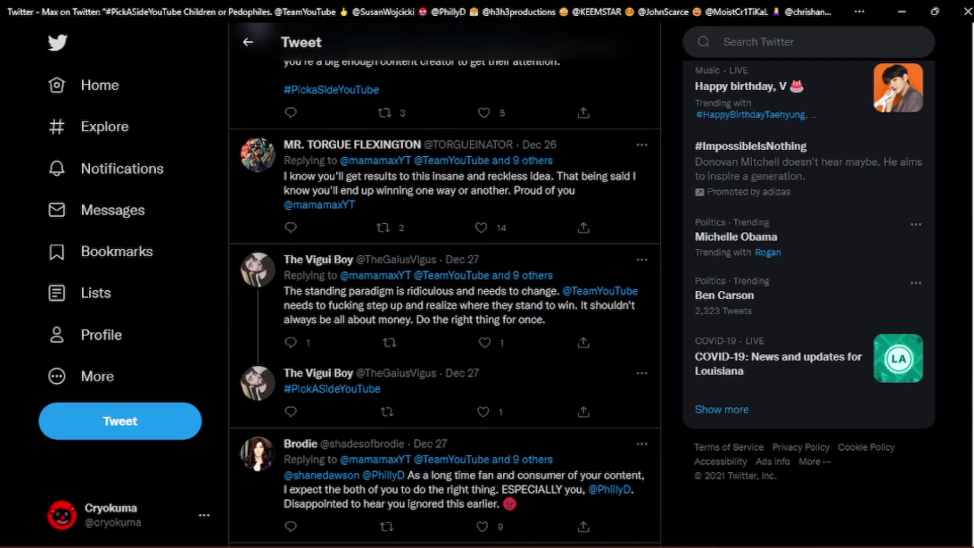
scroll(445, 290, down, 1)
scroll(445, 289, down, 1)
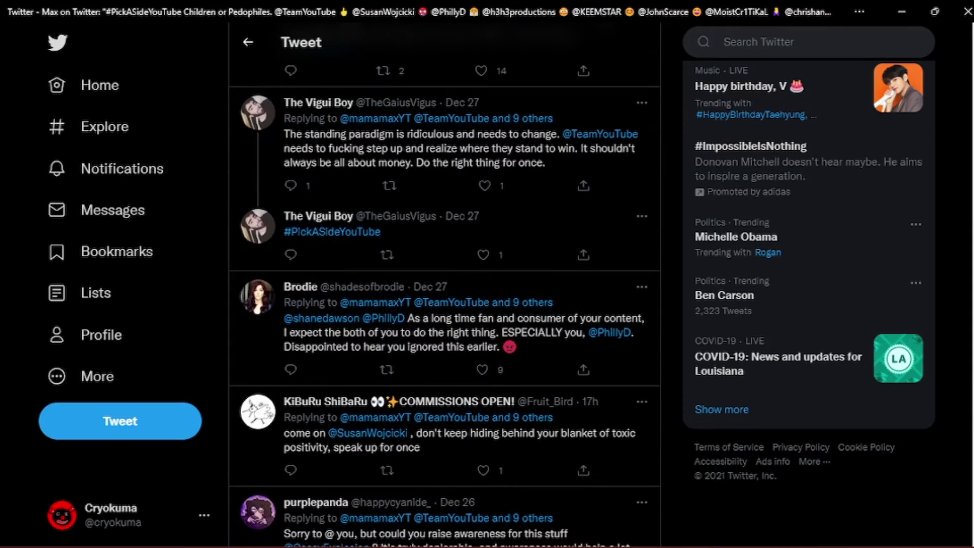
scroll(445, 290, down, 1)
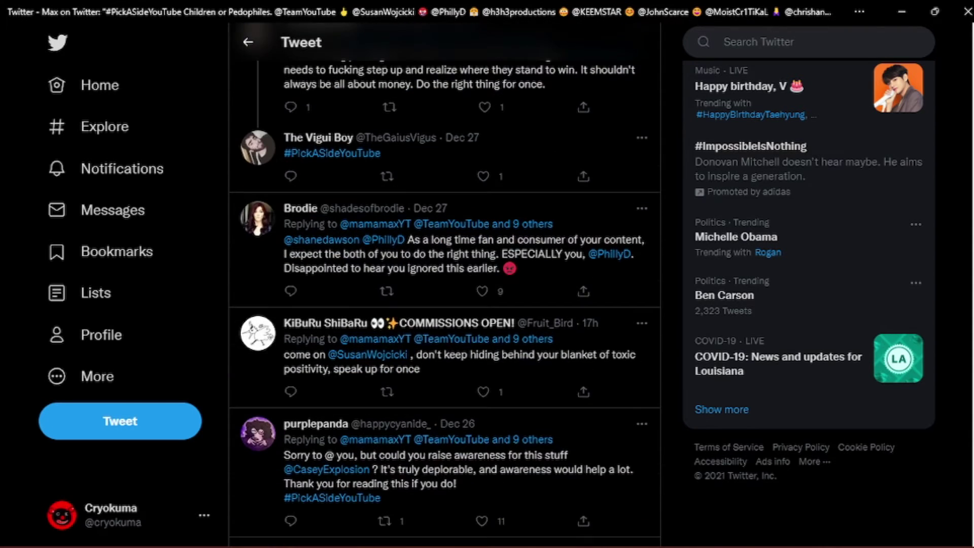
scroll(445, 290, down, 1)
scroll(445, 290, down, 1)
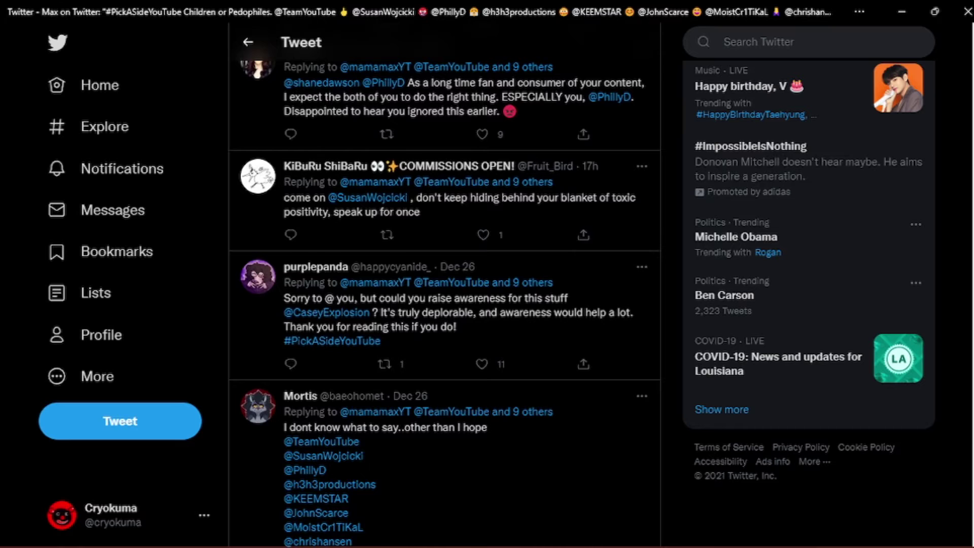
scroll(446, 290, down, 1)
scroll(446, 289, down, 1)
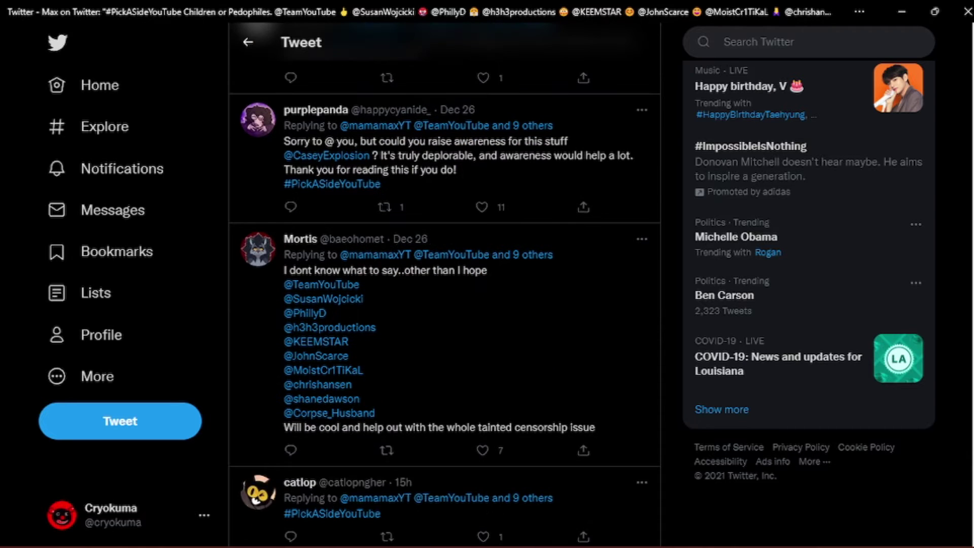
scroll(446, 289, down, 1)
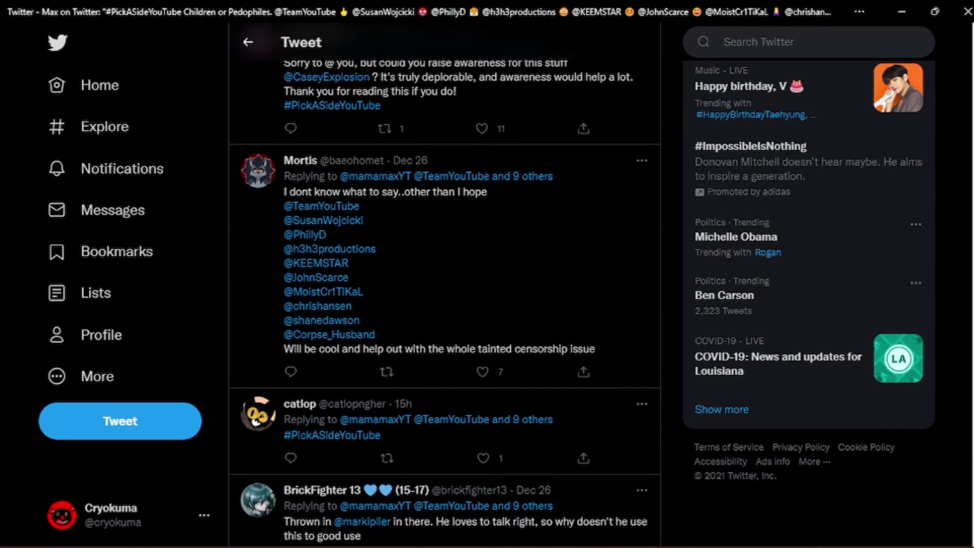
scroll(445, 289, down, 1)
scroll(445, 290, down, 1)
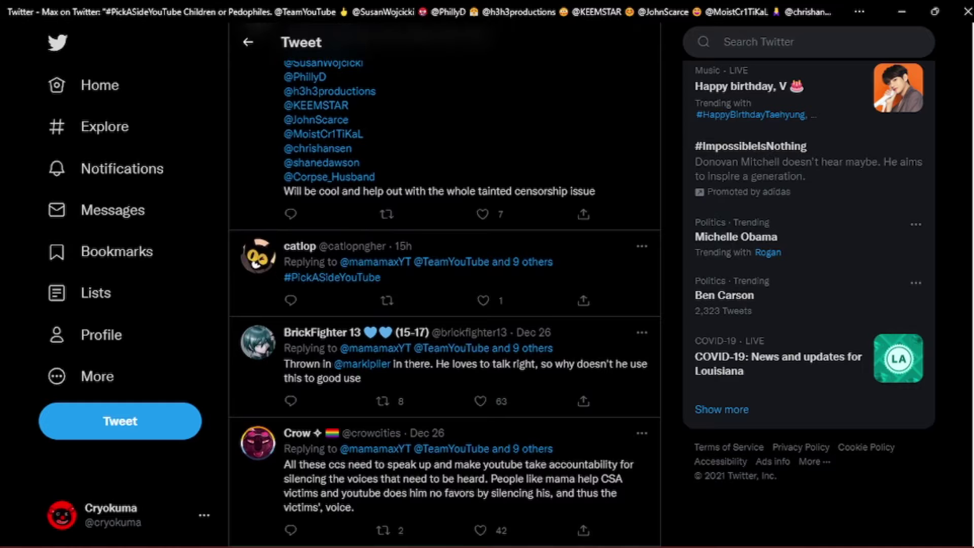
scroll(445, 289, down, 1)
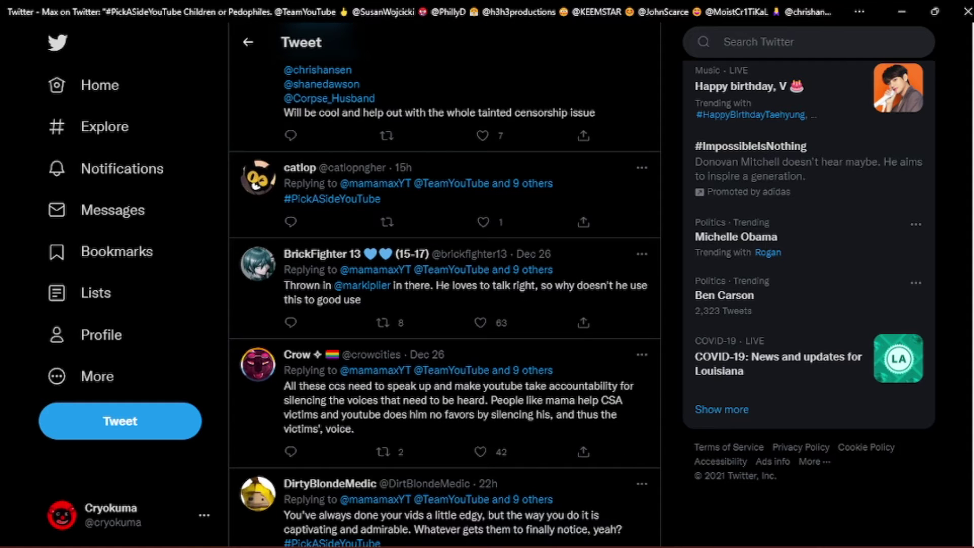
scroll(445, 289, down, 1)
scroll(445, 289, down, 1)
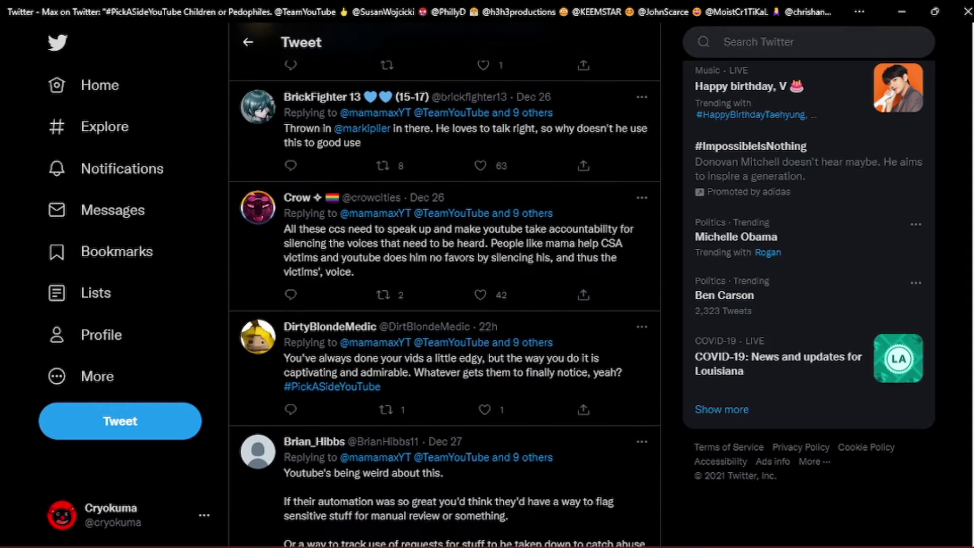
scroll(445, 289, down, 1)
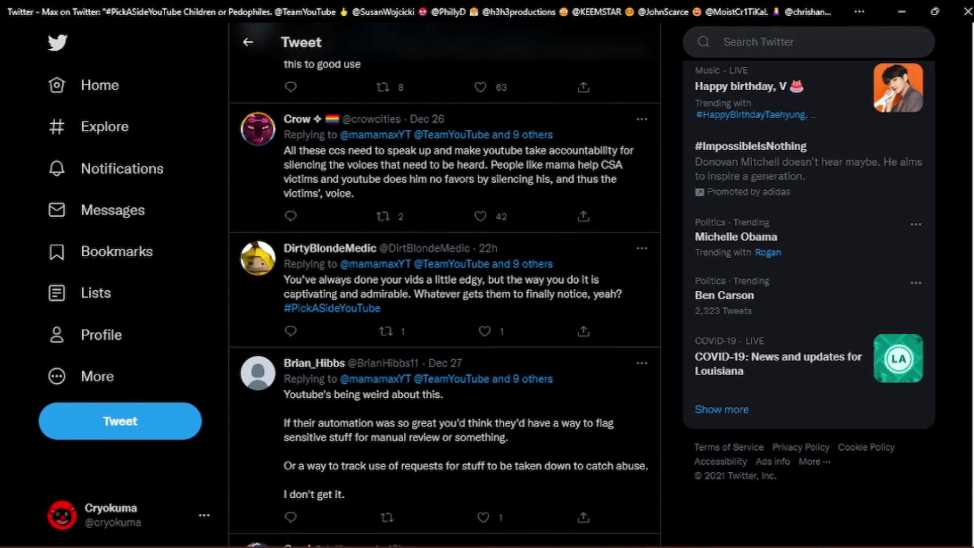
scroll(445, 290, down, 1)
scroll(445, 289, down, 1)
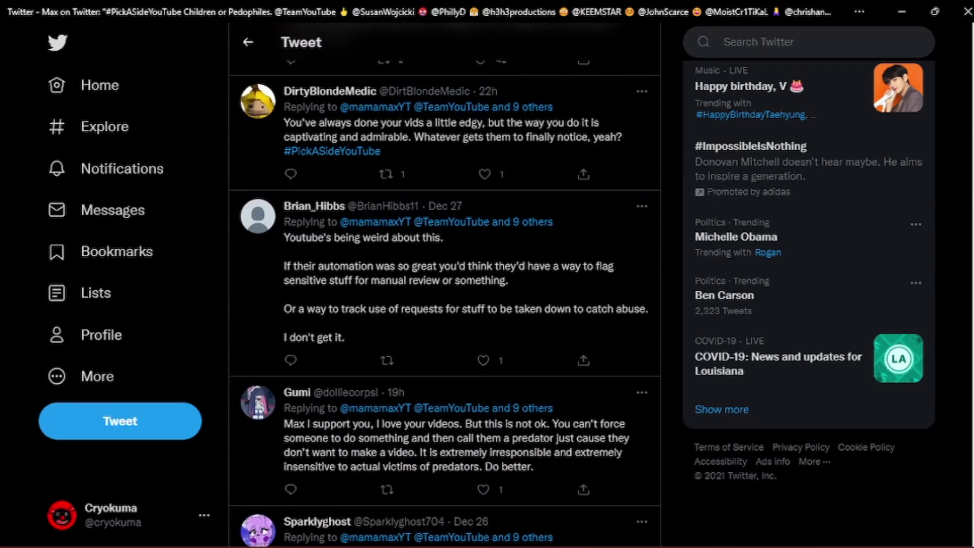
scroll(445, 289, down, 1)
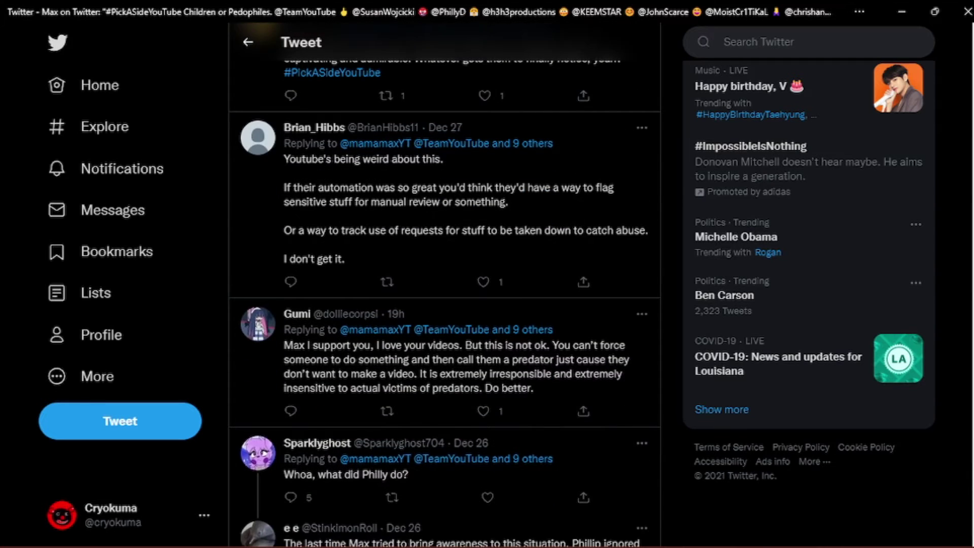
scroll(446, 290, down, 1)
scroll(445, 290, down, 1)
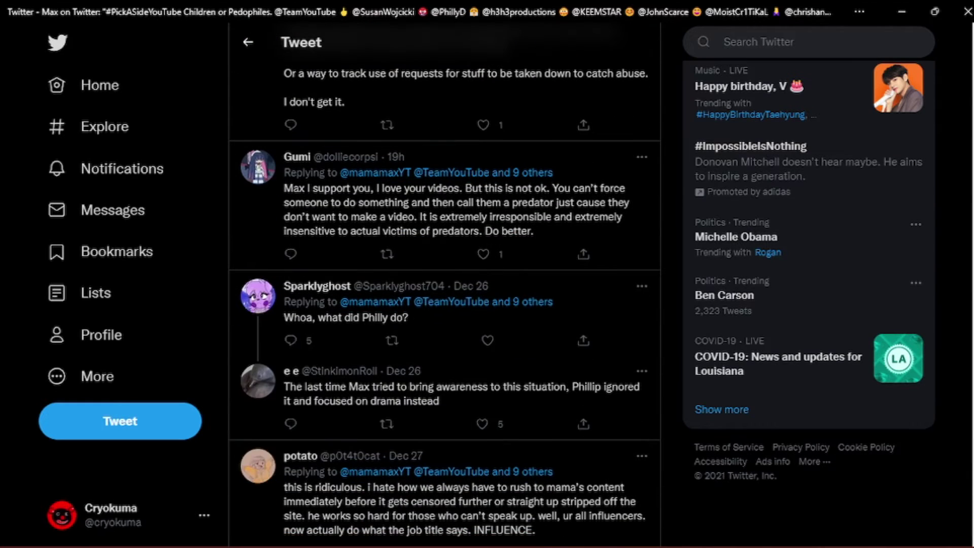
scroll(445, 290, down, 1)
scroll(445, 289, down, 1)
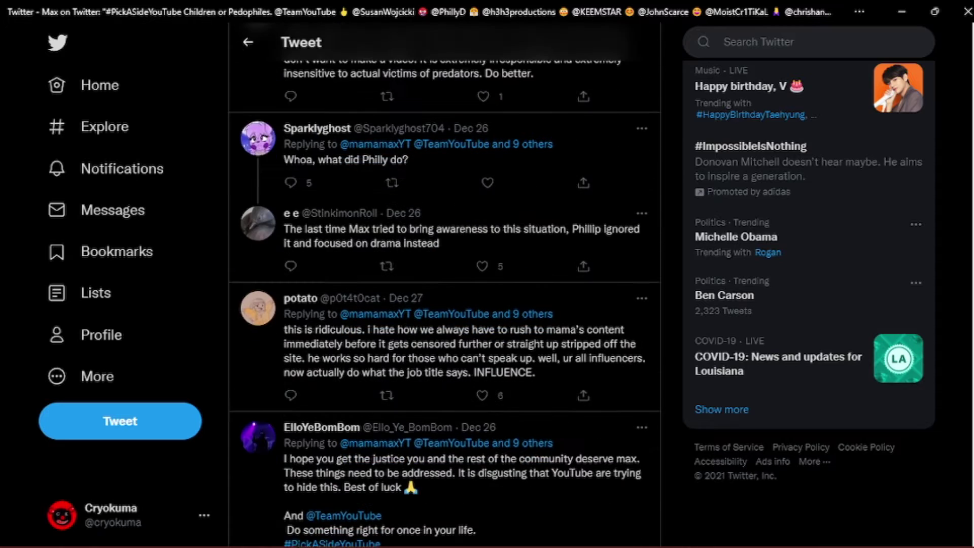
scroll(445, 289, down, 1)
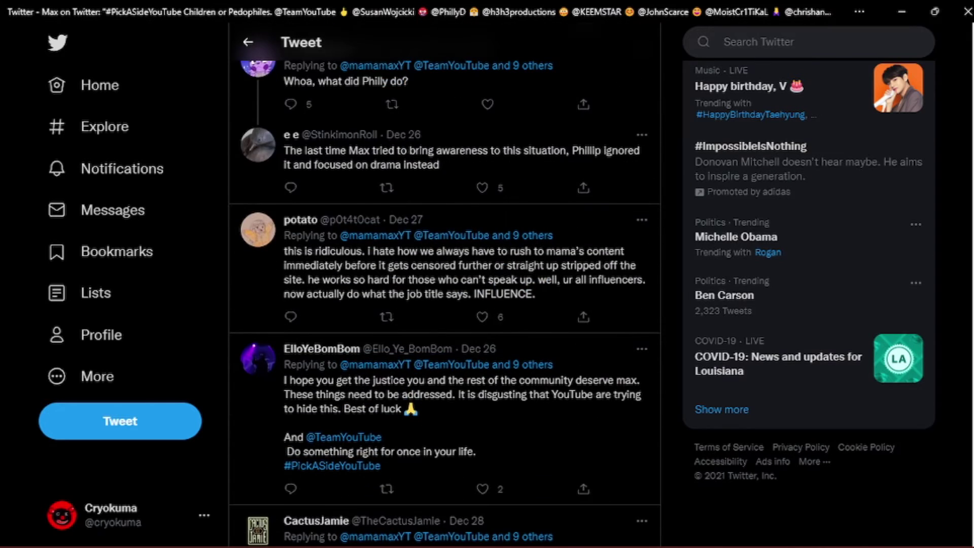
scroll(445, 290, down, 1)
scroll(446, 289, down, 1)
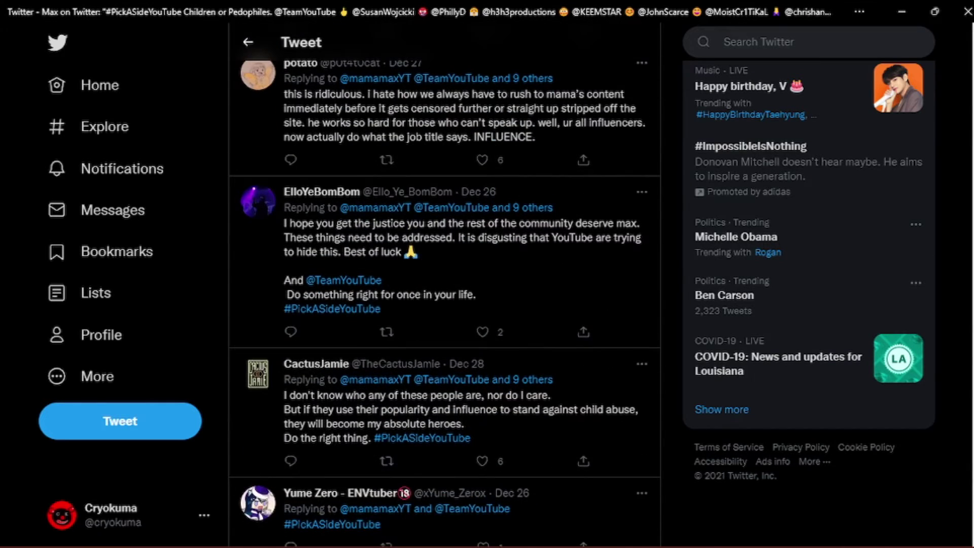
scroll(445, 289, down, 1)
scroll(445, 290, down, 1)
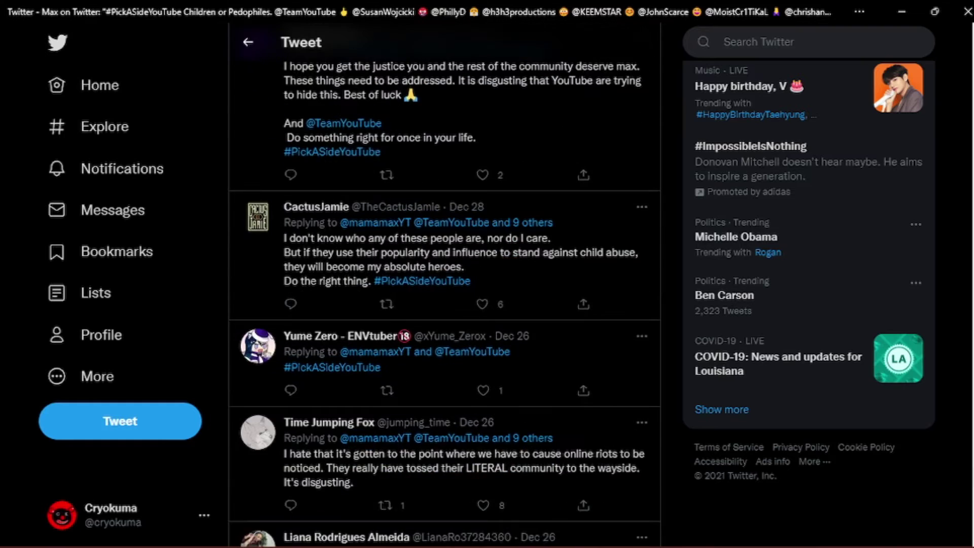
scroll(446, 289, down, 1)
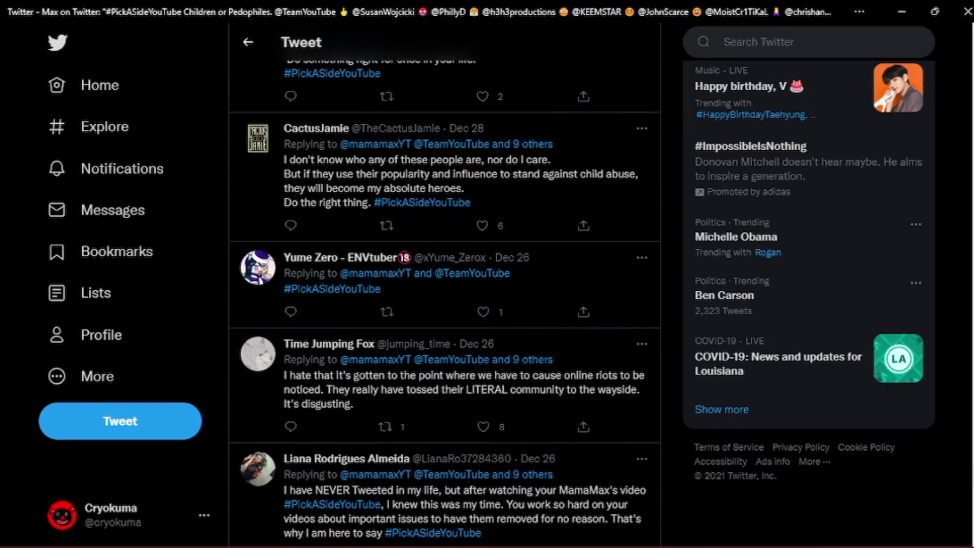
scroll(445, 290, down, 1)
scroll(446, 289, down, 1)
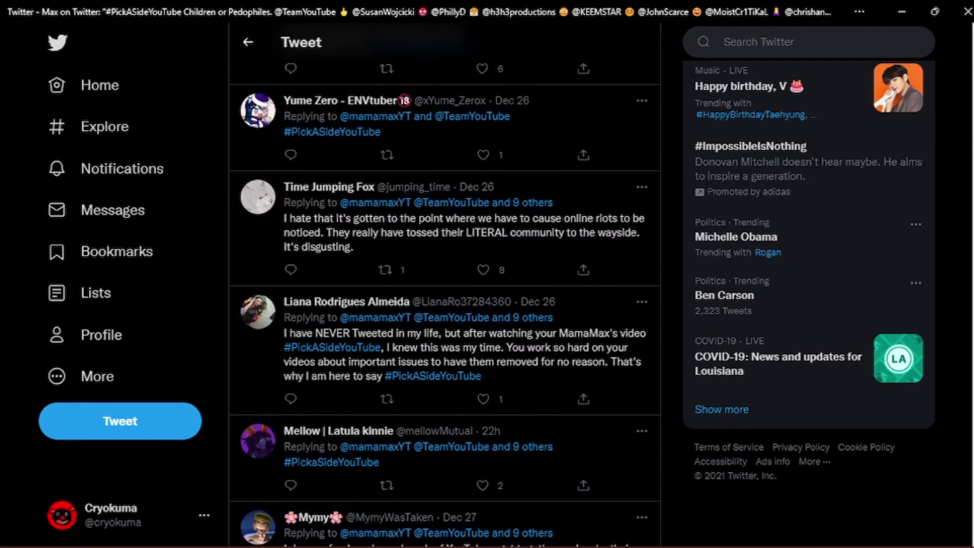
scroll(445, 289, down, 1)
scroll(445, 289, down, 1)
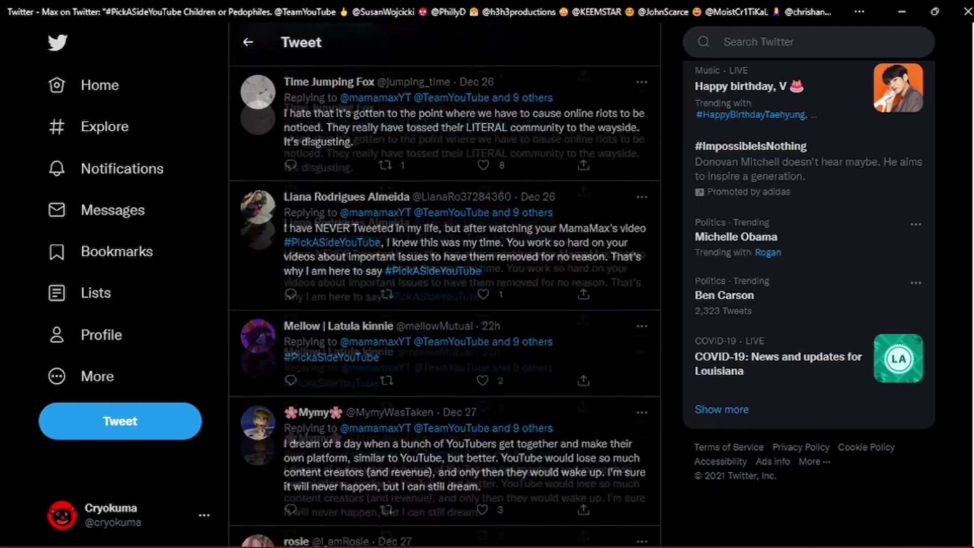
scroll(445, 289, down, 1)
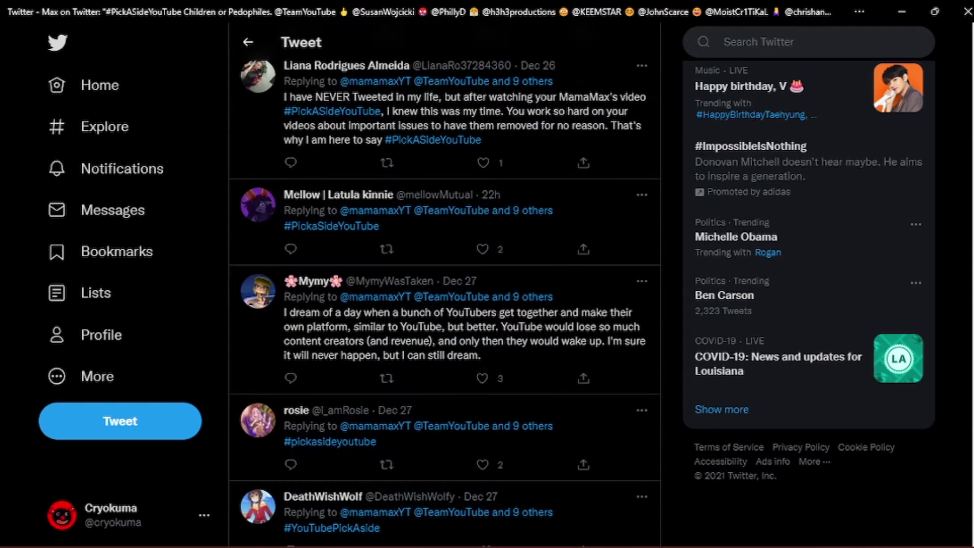
scroll(446, 290, down, 1)
scroll(445, 289, down, 1)
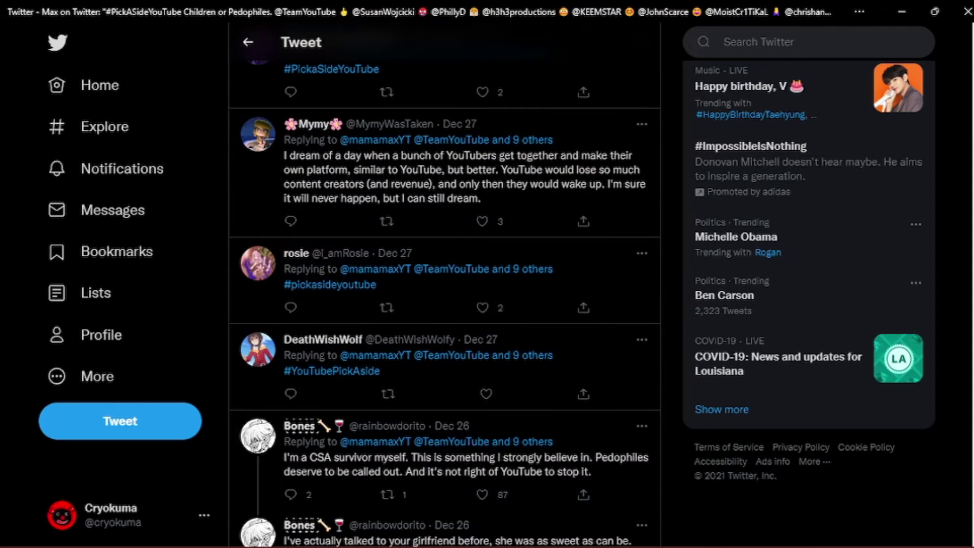
scroll(445, 289, down, 1)
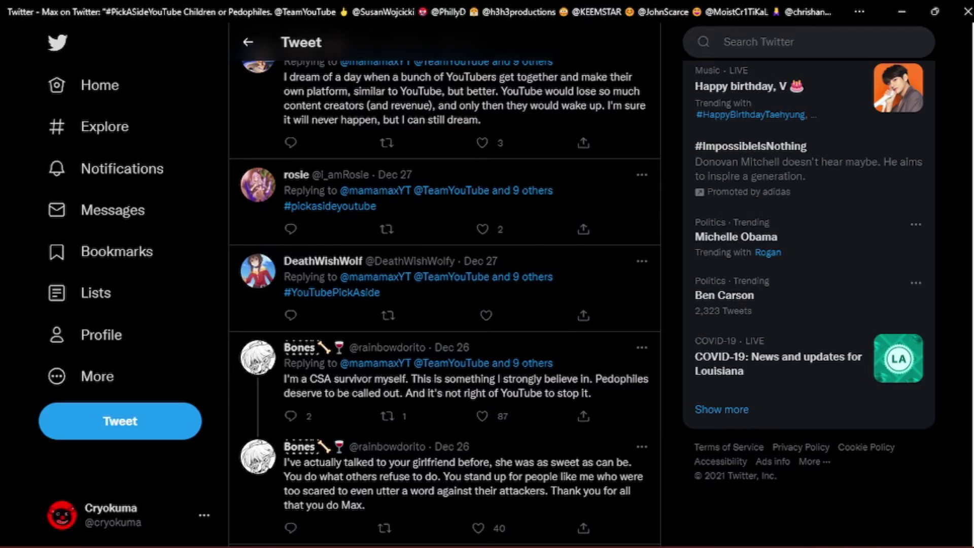
scroll(446, 290, down, 1)
scroll(446, 289, down, 1)
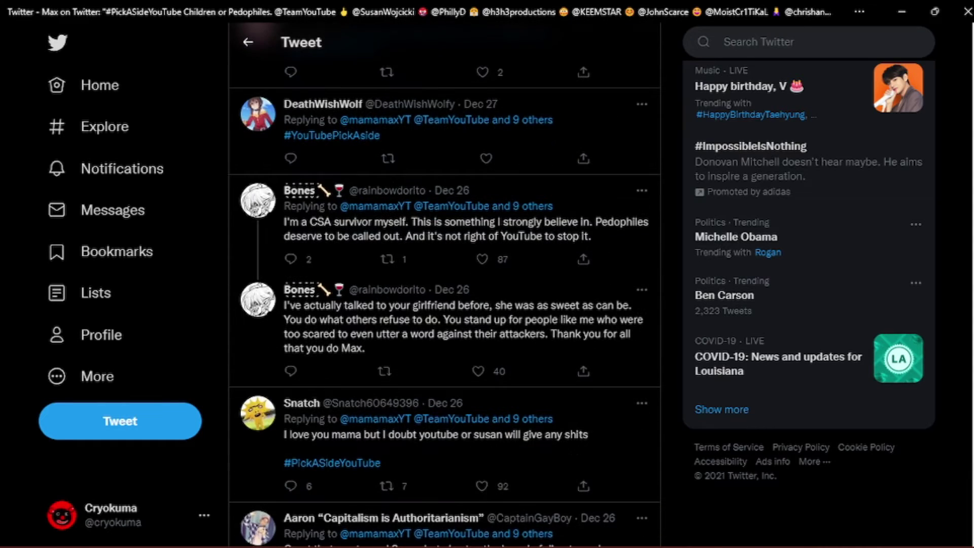
scroll(365, 218, down, 1)
scroll(366, 218, down, 1)
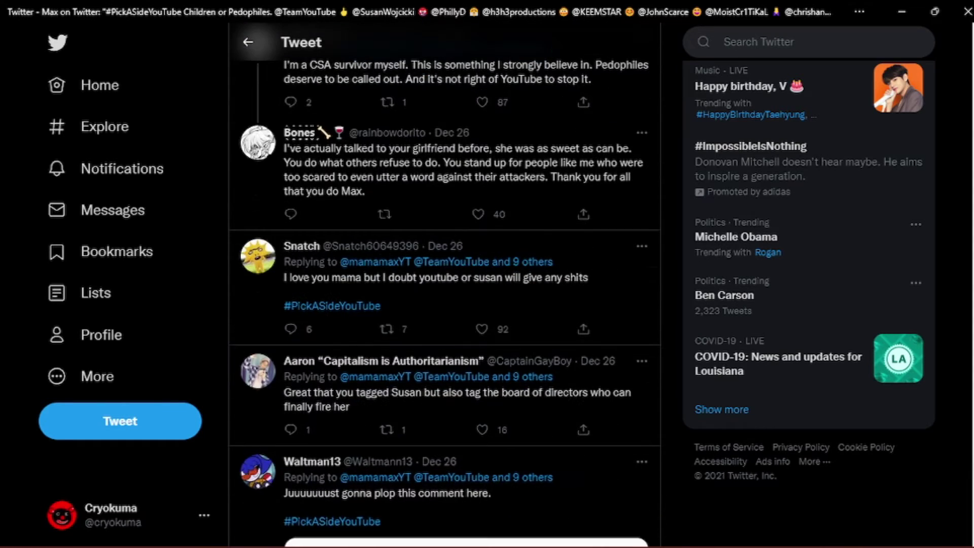
scroll(363, 219, down, 1)
scroll(445, 305, down, 1)
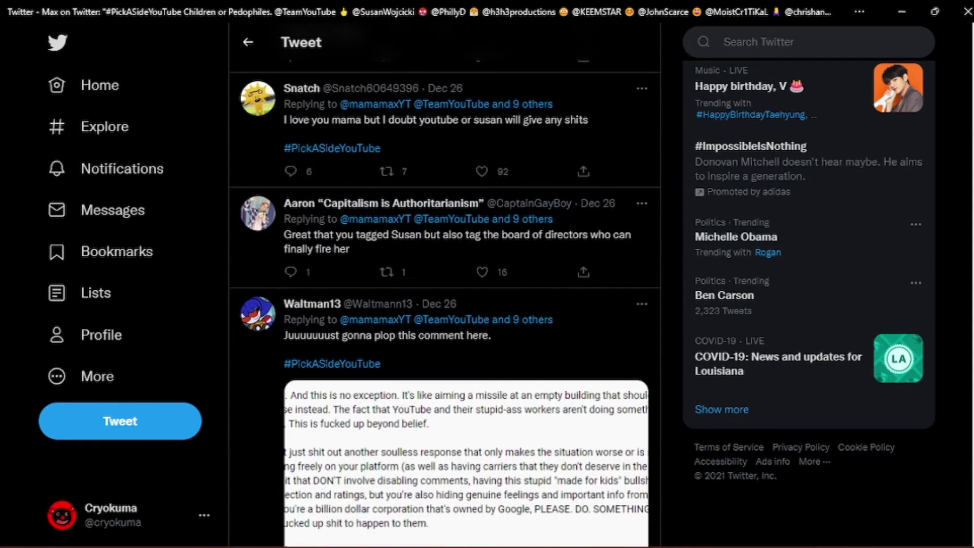
scroll(445, 305, down, 1)
scroll(446, 305, down, 1)
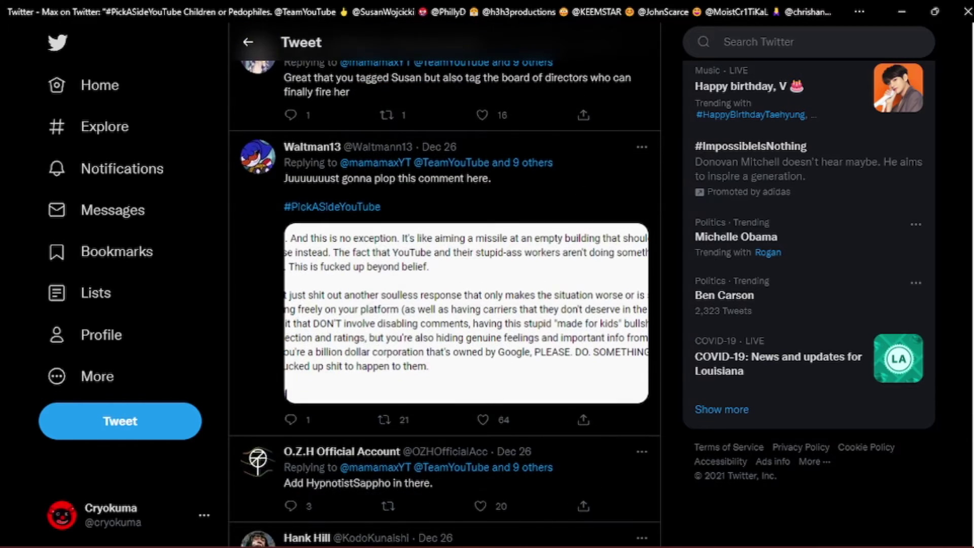
scroll(445, 304, down, 1)
scroll(445, 305, down, 1)
scroll(445, 304, down, 1)
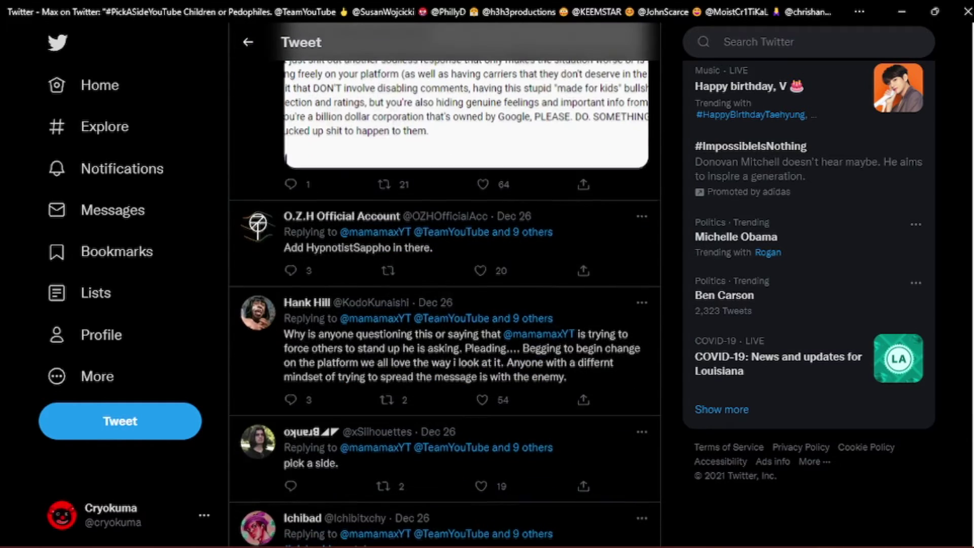
scroll(445, 305, down, 1)
scroll(446, 305, down, 1)
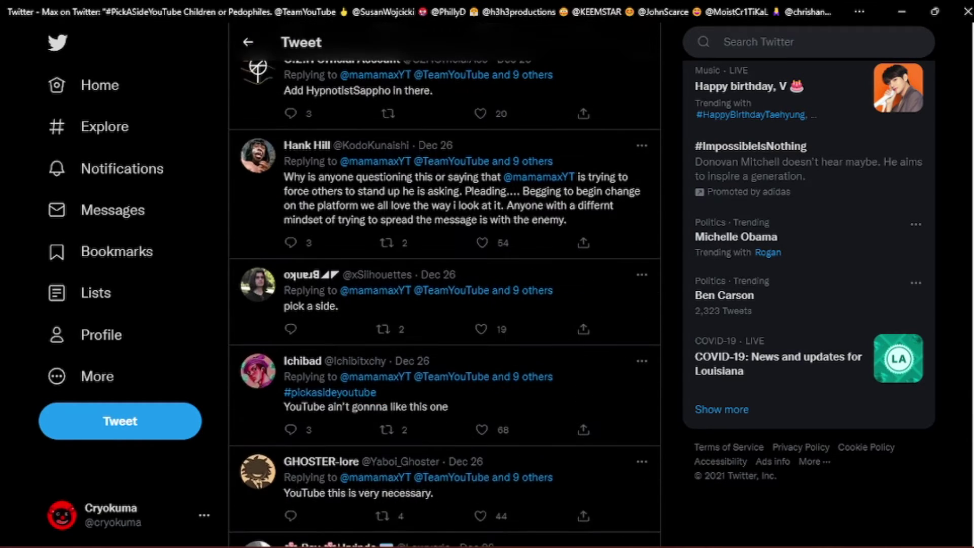
scroll(445, 305, down, 1)
scroll(446, 305, down, 1)
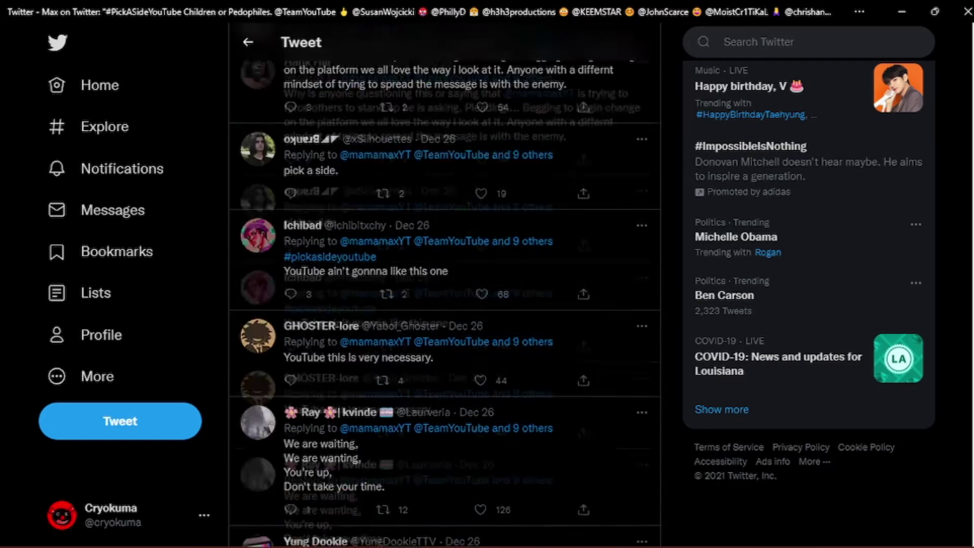
scroll(445, 304, down, 1)
scroll(445, 305, down, 1)
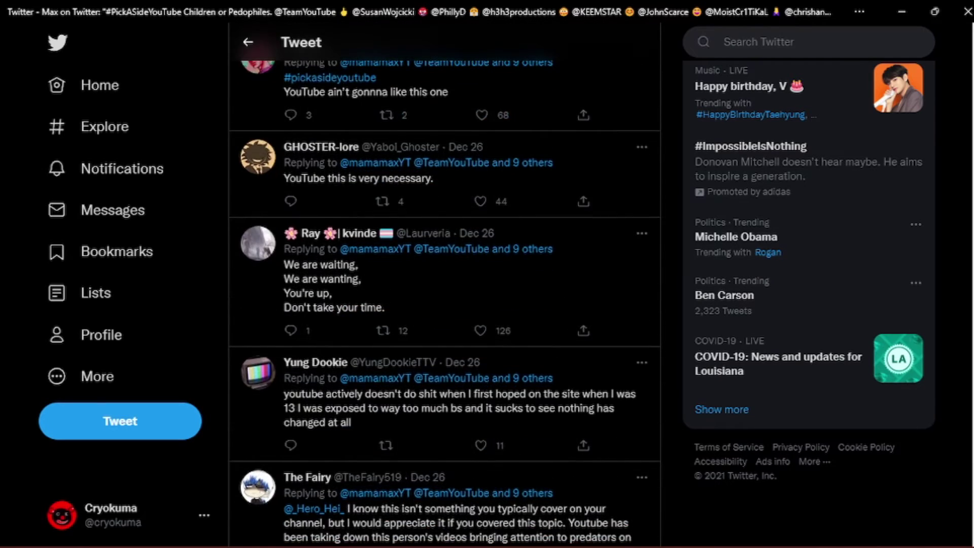
scroll(445, 304, down, 1)
scroll(445, 305, down, 1)
scroll(445, 305, down, 1)
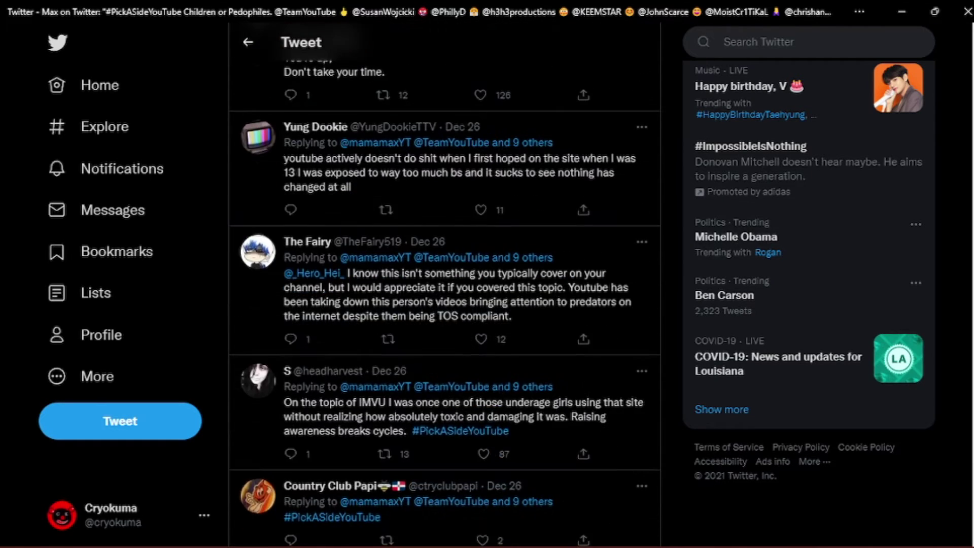
scroll(445, 305, down, 1)
scroll(446, 305, down, 1)
scroll(445, 304, down, 2)
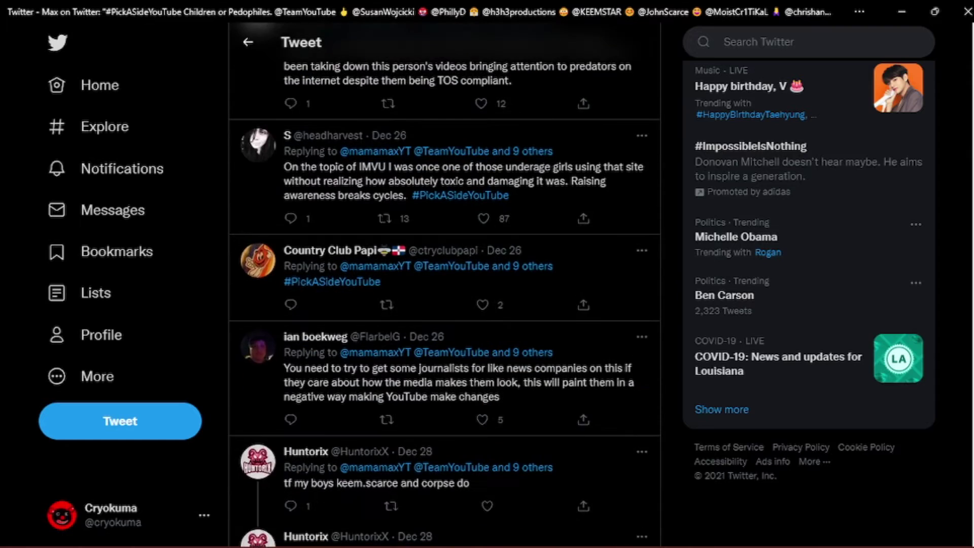
scroll(445, 305, down, 1)
scroll(445, 305, down, 1)
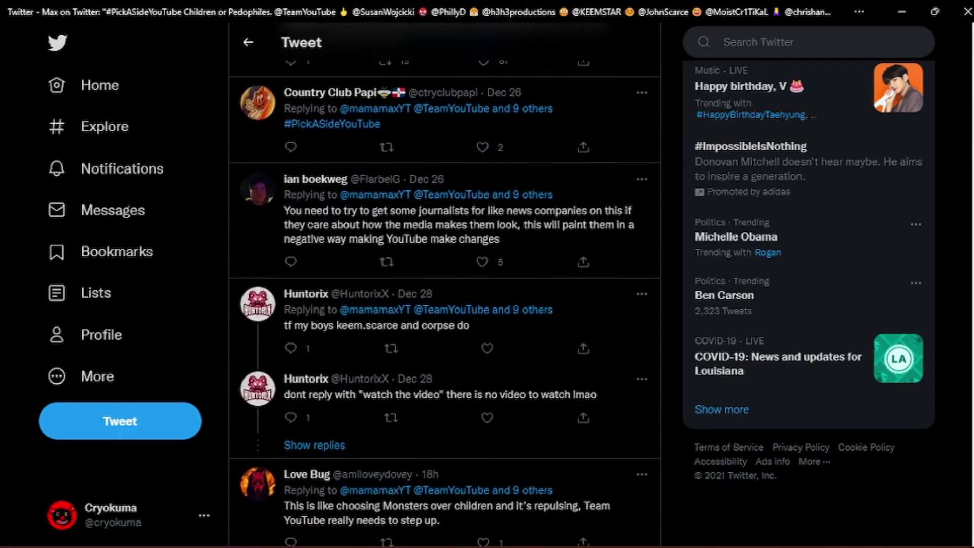
scroll(446, 305, down, 1)
scroll(445, 304, down, 1)
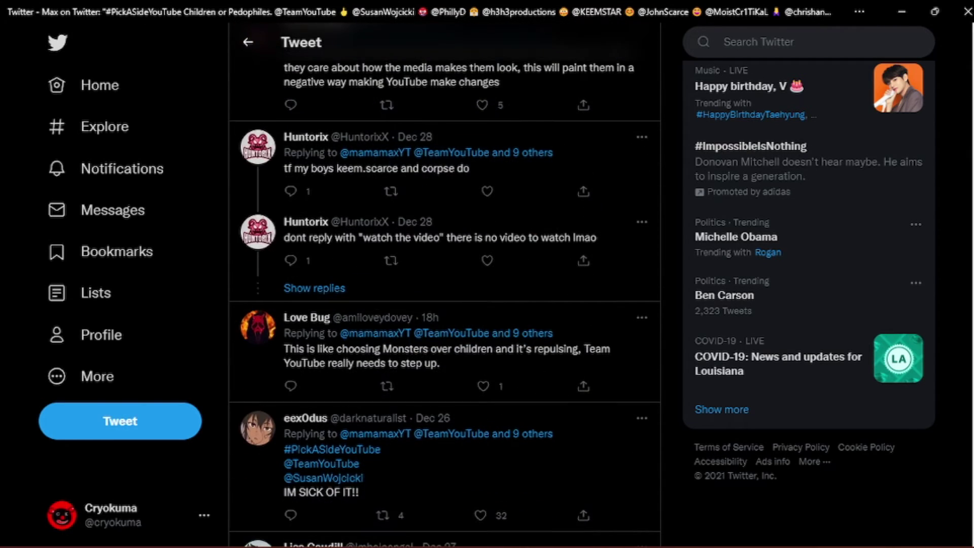
scroll(446, 305, down, 1)
scroll(446, 305, down, 1)
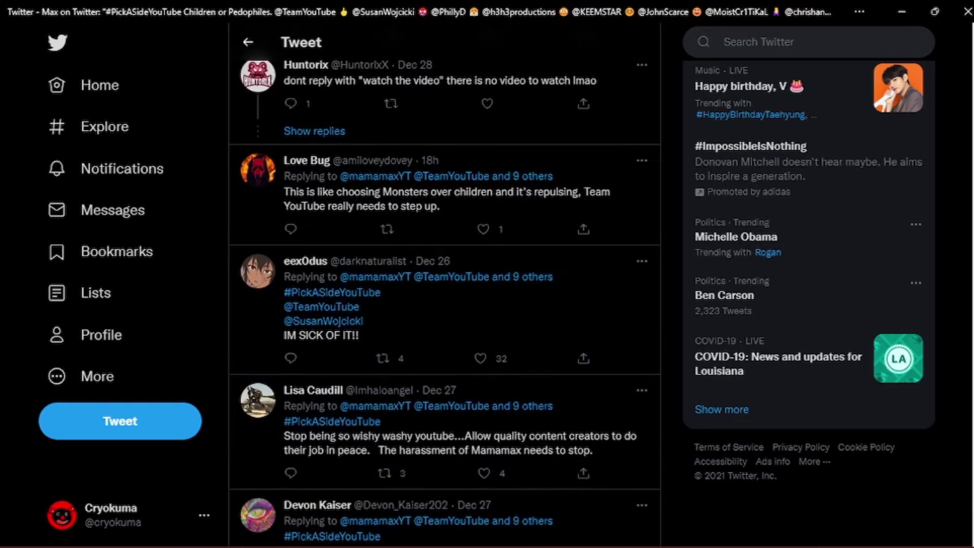
scroll(445, 305, down, 1)
scroll(445, 305, down, 1)
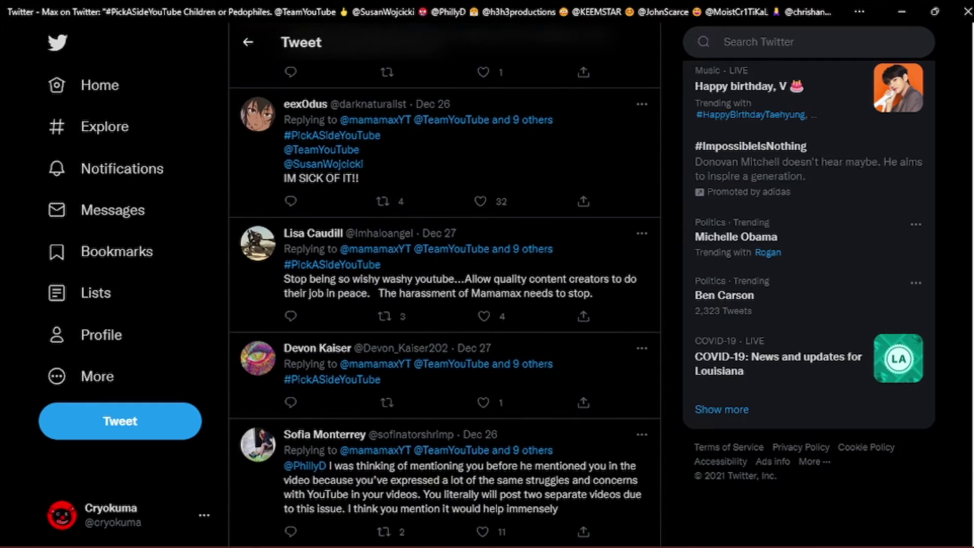
scroll(446, 304, down, 1)
scroll(445, 305, down, 1)
scroll(445, 305, down, 1)
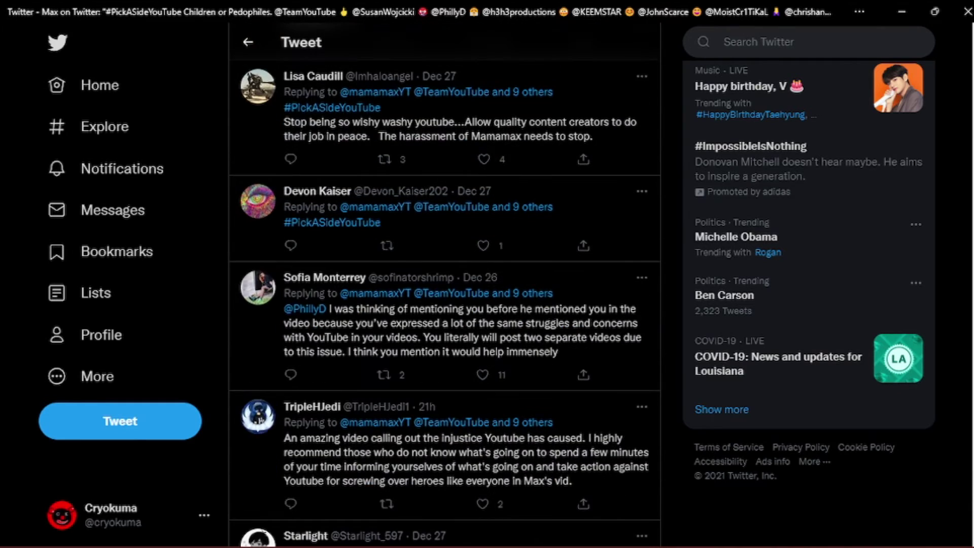
scroll(445, 305, down, 1)
scroll(445, 304, down, 1)
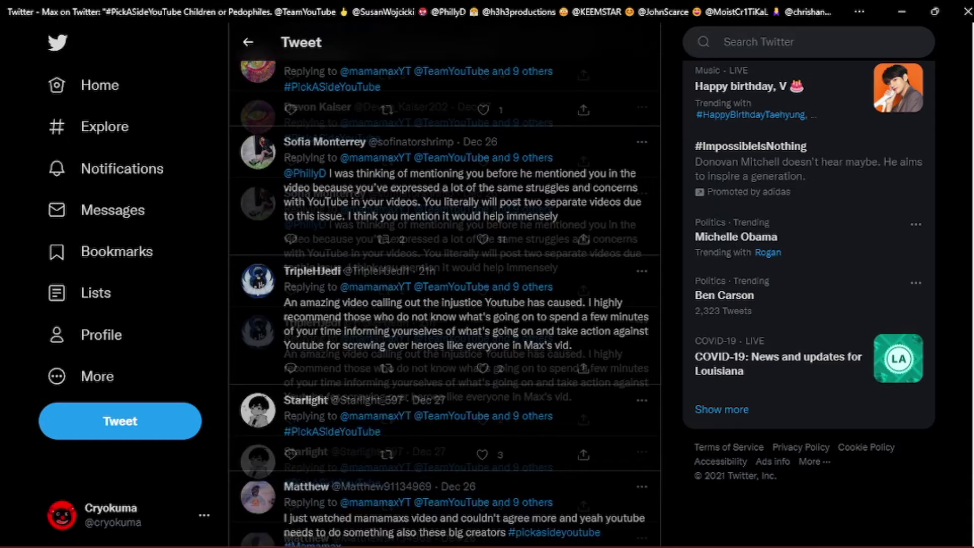
scroll(445, 304, down, 1)
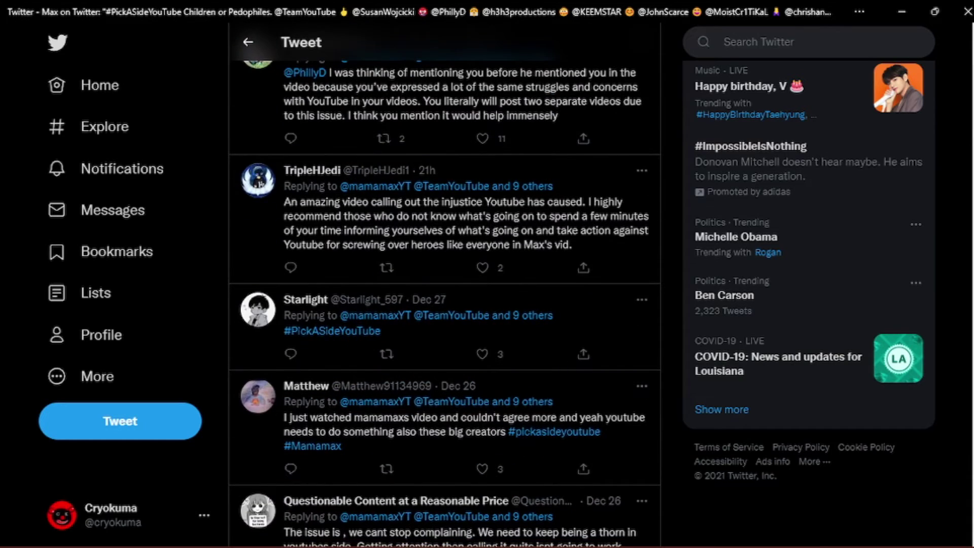
scroll(446, 304, down, 1)
scroll(445, 305, down, 1)
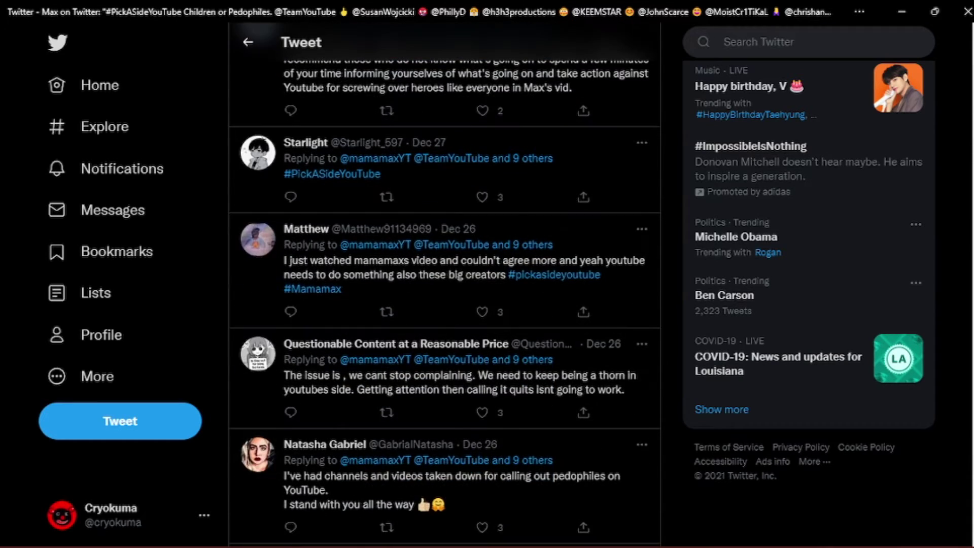
scroll(445, 304, down, 1)
scroll(445, 304, down, 1)
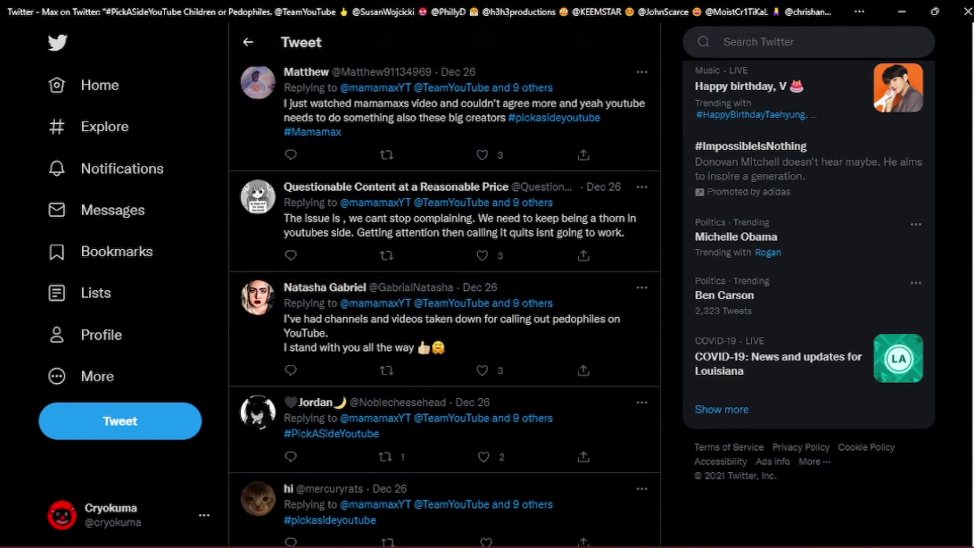
scroll(446, 305, down, 1)
scroll(445, 305, down, 1)
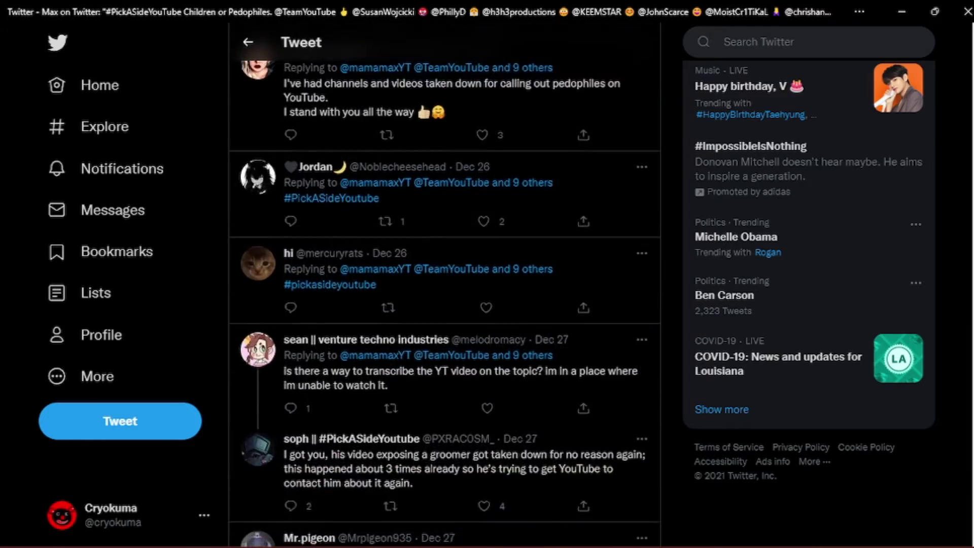
scroll(445, 304, down, 5)
scroll(445, 305, down, 3)
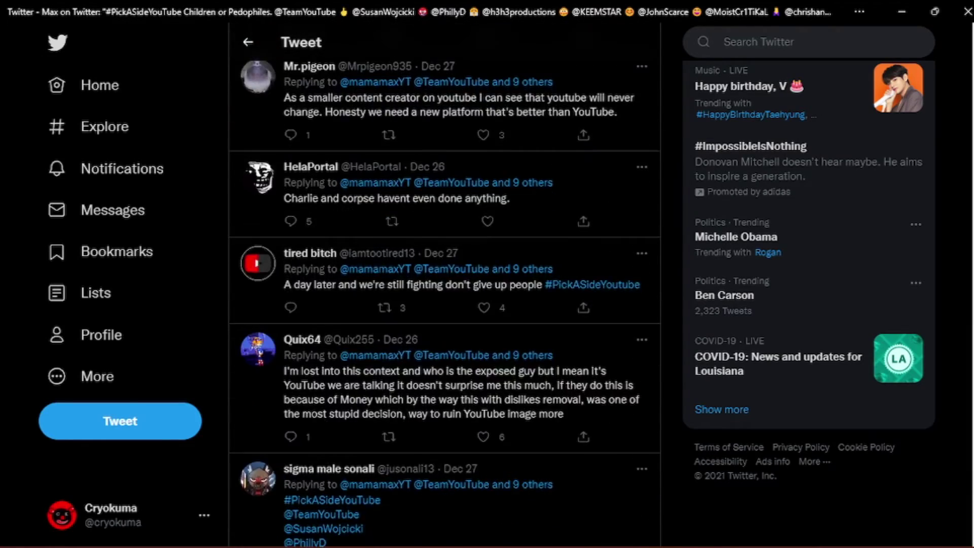
scroll(445, 305, down, 3)
scroll(446, 305, down, 2)
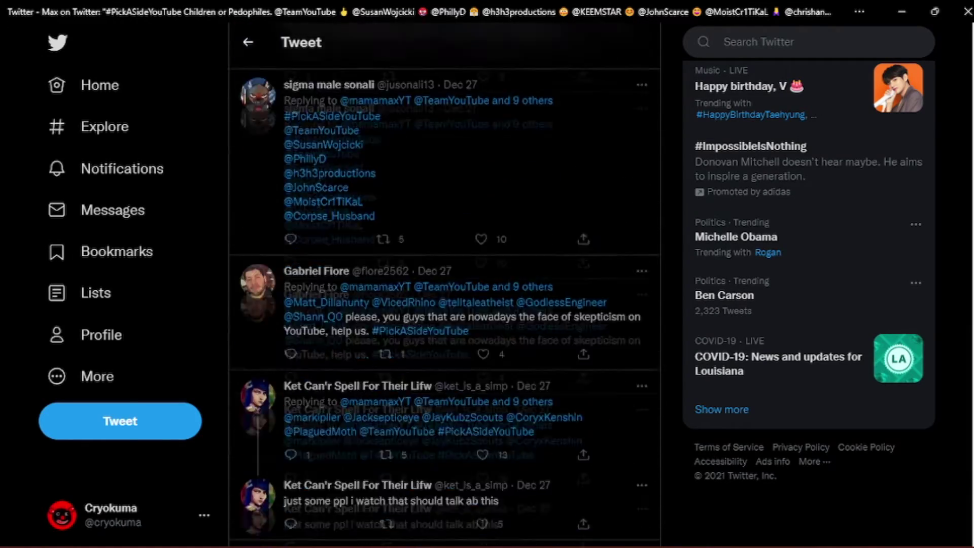
scroll(445, 305, down, 2)
scroll(445, 304, down, 2)
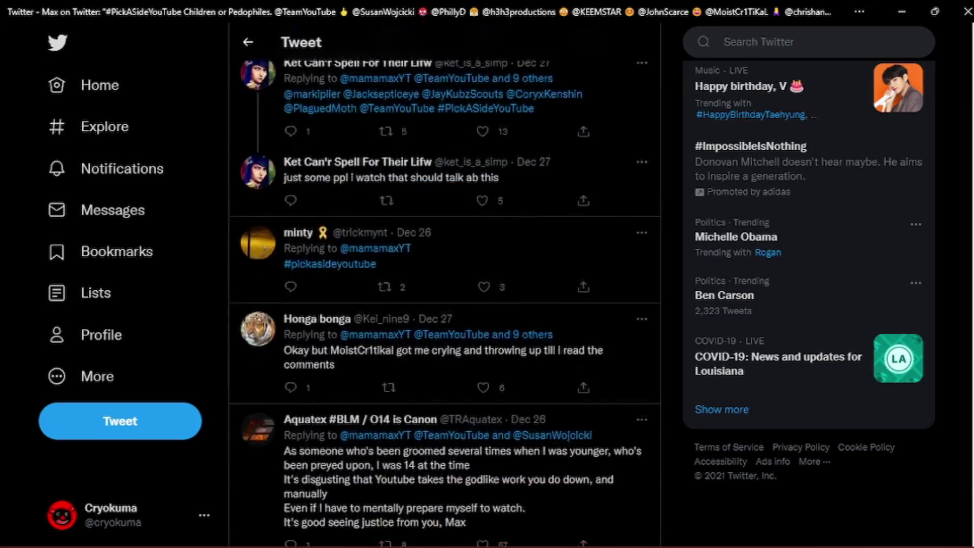
scroll(445, 305, down, 2)
scroll(445, 304, down, 1)
scroll(446, 304, down, 1)
scroll(445, 305, down, 1)
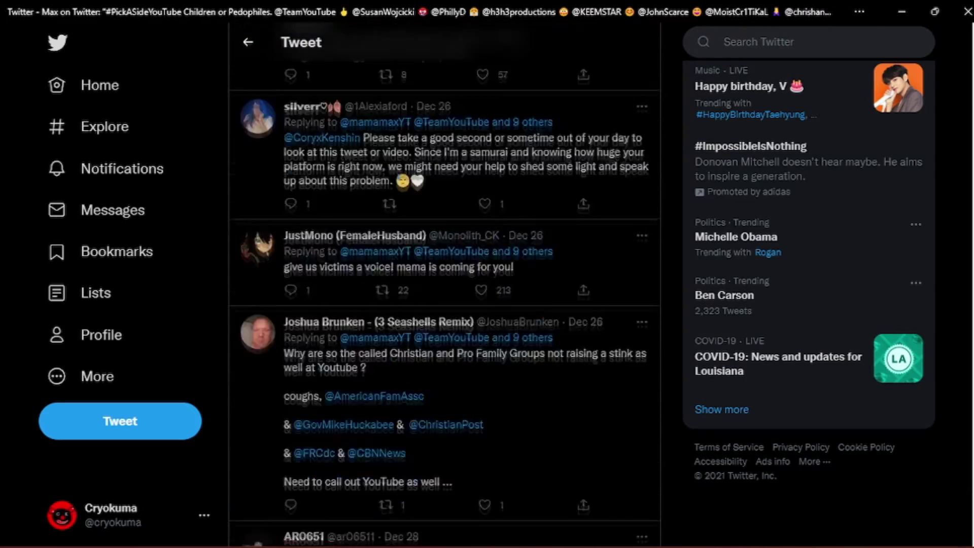
scroll(445, 304, down, 1)
scroll(446, 305, down, 1)
scroll(445, 305, down, 1)
scroll(445, 305, down, 2)
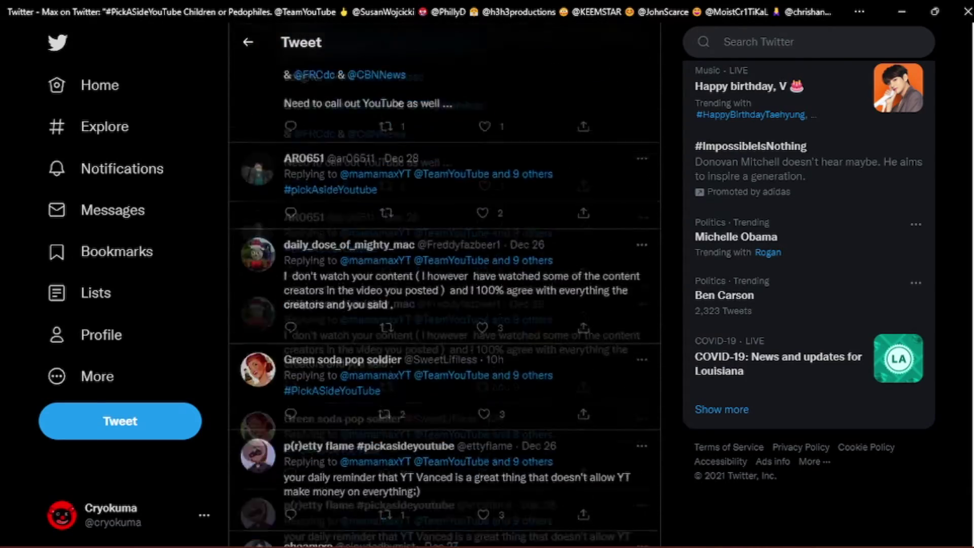
scroll(446, 305, down, 2)
scroll(445, 305, down, 1)
scroll(446, 304, down, 1)
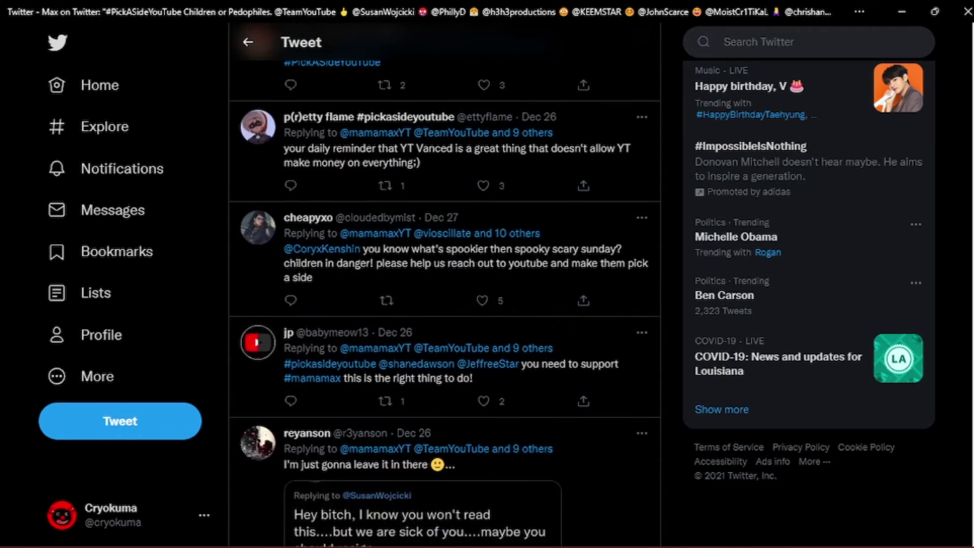
scroll(445, 305, down, 1)
scroll(445, 305, down, 1)
scroll(445, 305, down, 1)
scroll(445, 304, down, 1)
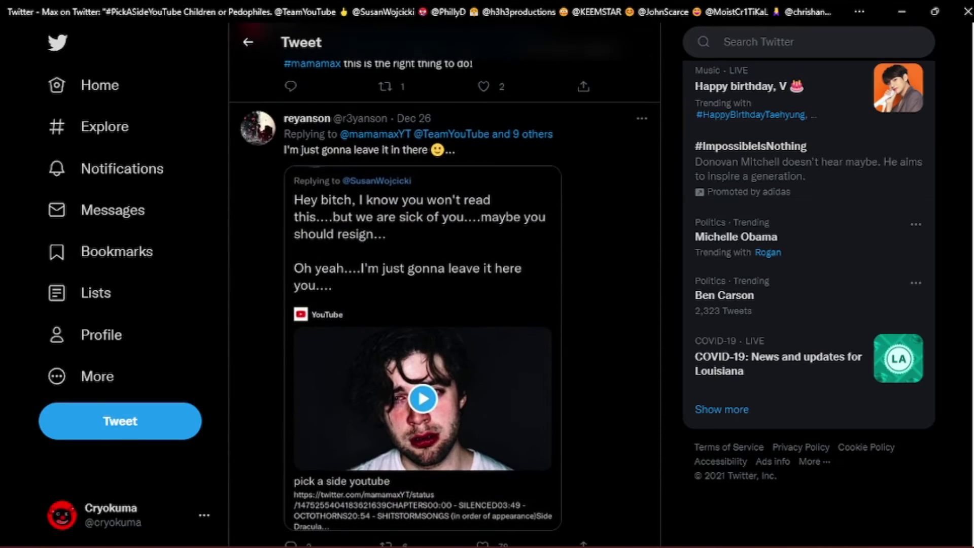
scroll(446, 304, down, 1)
scroll(445, 304, down, 1)
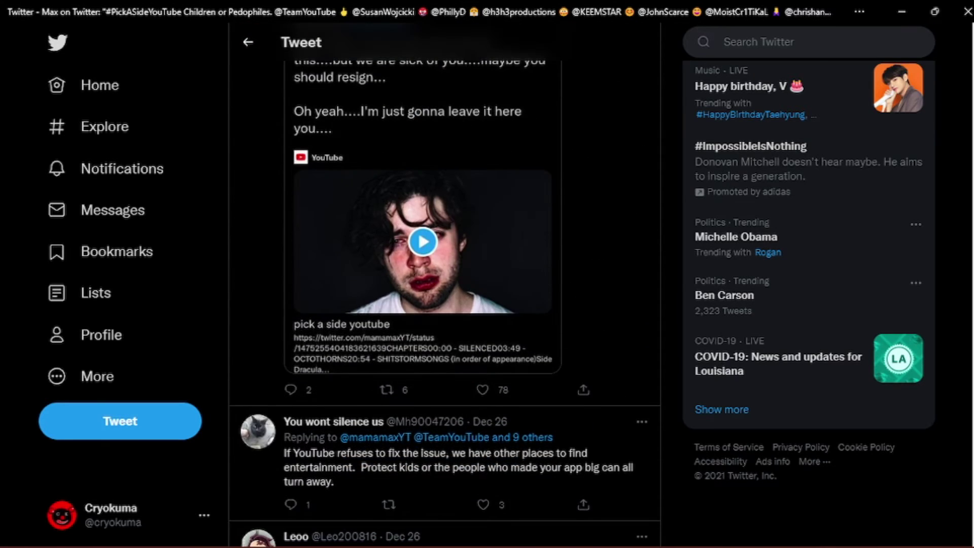
scroll(446, 305, up, 1)
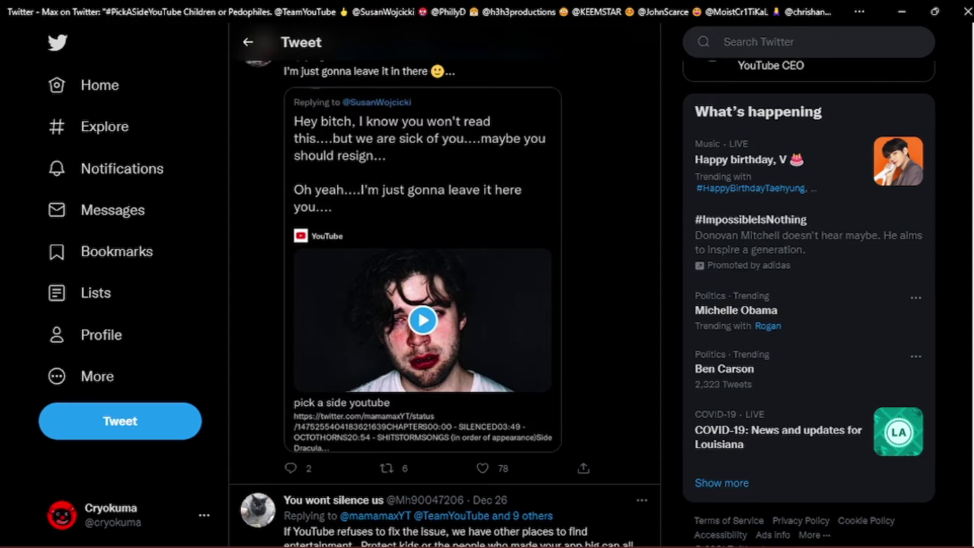
scroll(445, 305, down, 1)
scroll(446, 305, down, 1)
scroll(445, 305, down, 1)
scroll(446, 304, down, 2)
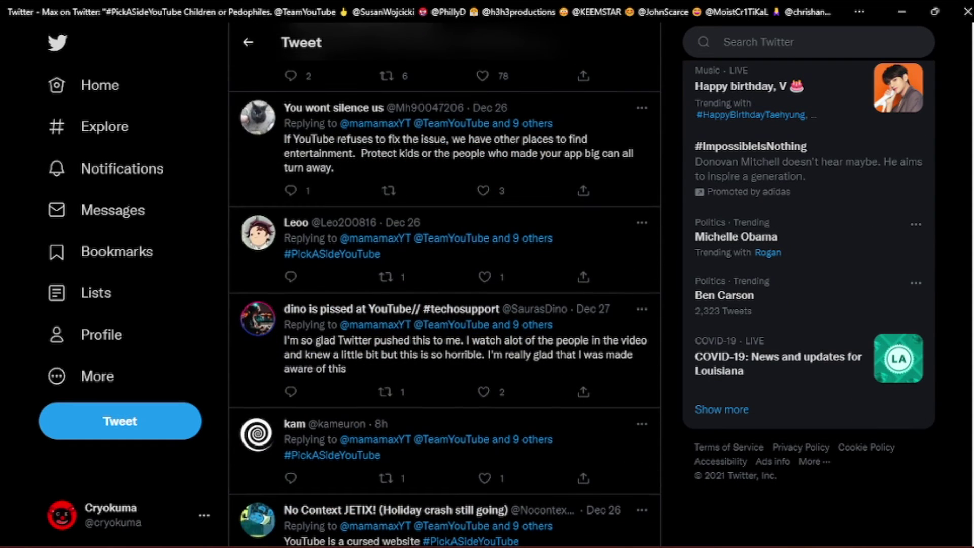
scroll(446, 305, down, 2)
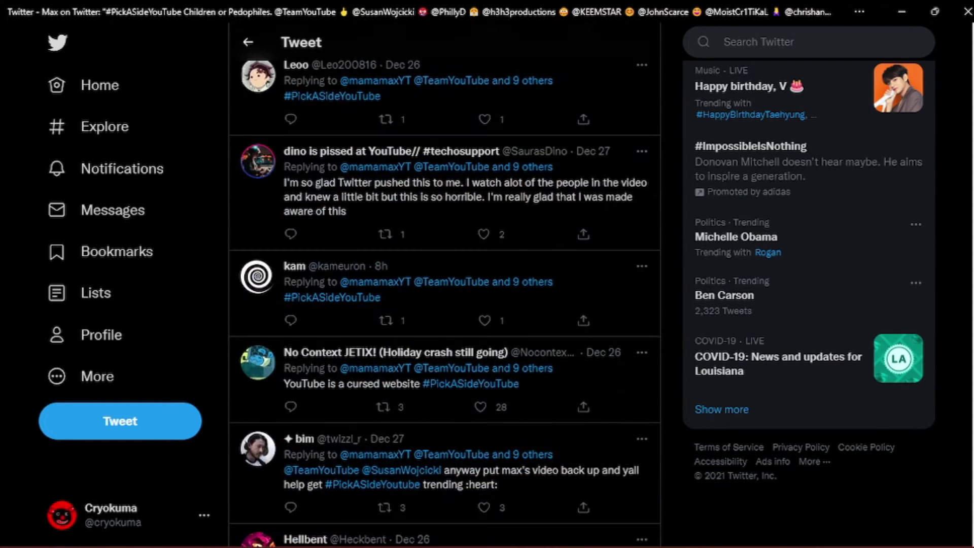
scroll(446, 305, down, 3)
scroll(445, 305, down, 2)
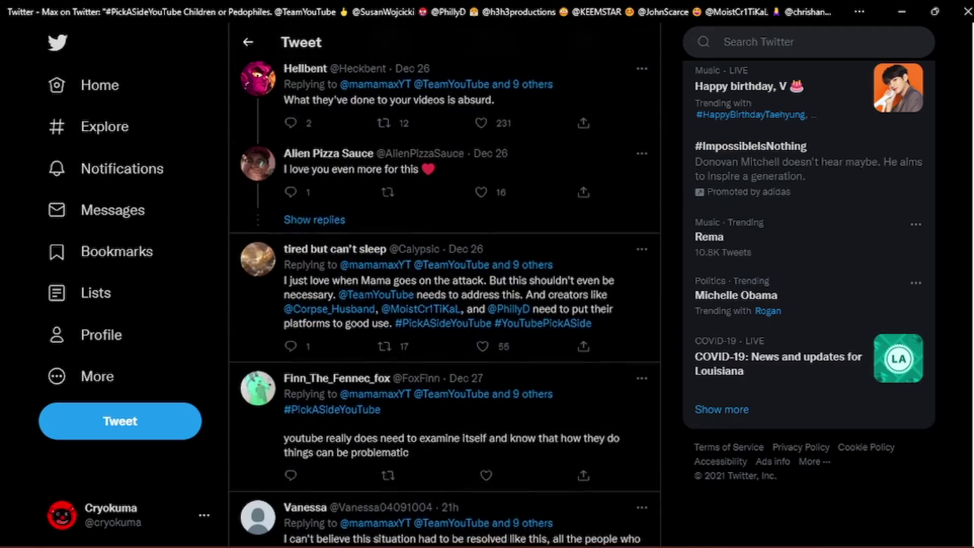
scroll(446, 305, down, 3)
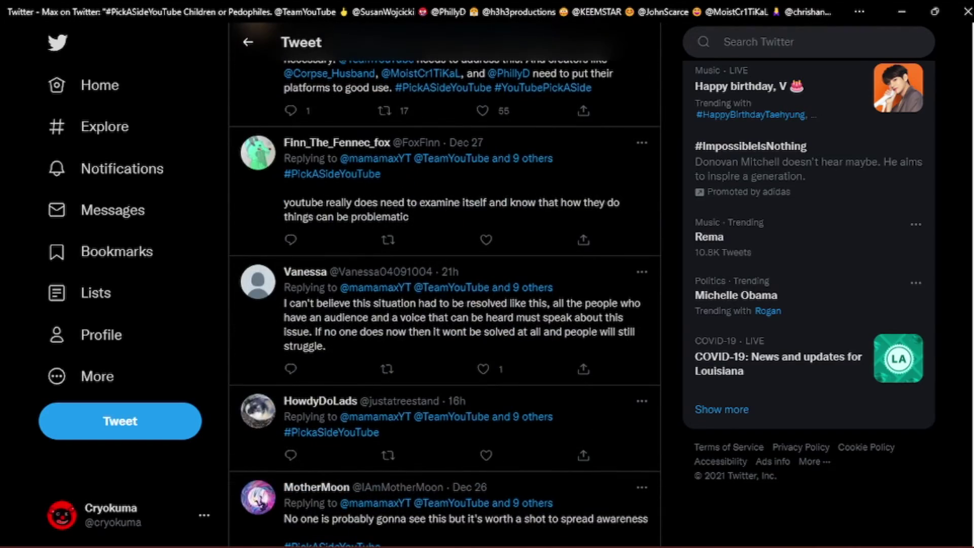
scroll(446, 305, down, 1)
scroll(446, 305, down, 4)
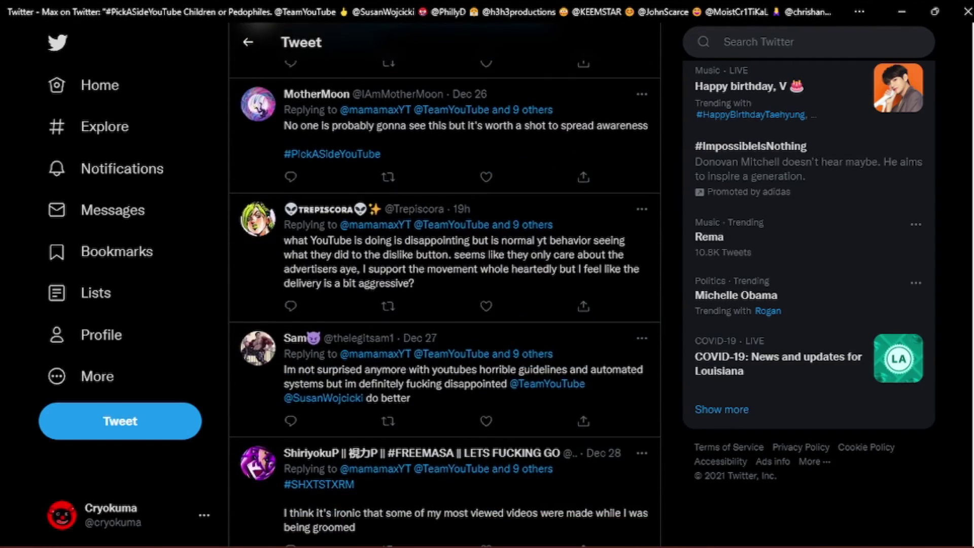
scroll(445, 304, down, 2)
scroll(446, 304, down, 2)
scroll(446, 305, down, 2)
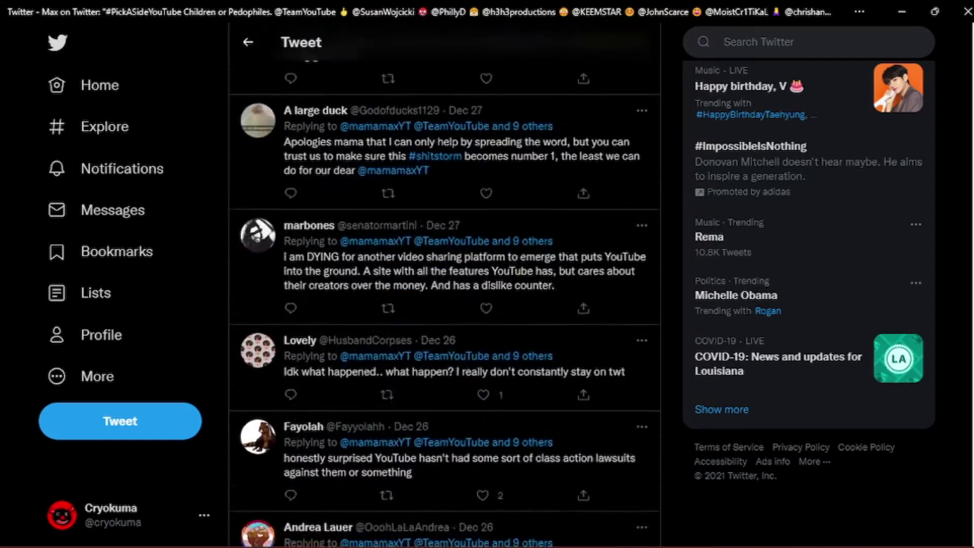
scroll(446, 305, down, 1)
scroll(445, 304, down, 1)
scroll(445, 305, down, 2)
scroll(446, 305, down, 1)
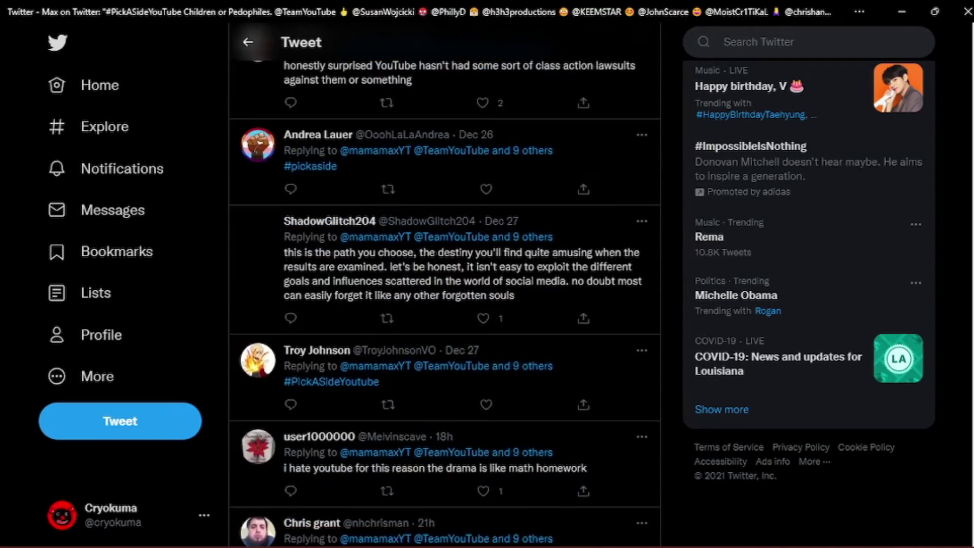
scroll(446, 304, down, 1)
scroll(446, 305, down, 2)
scroll(445, 304, down, 1)
scroll(445, 305, down, 1)
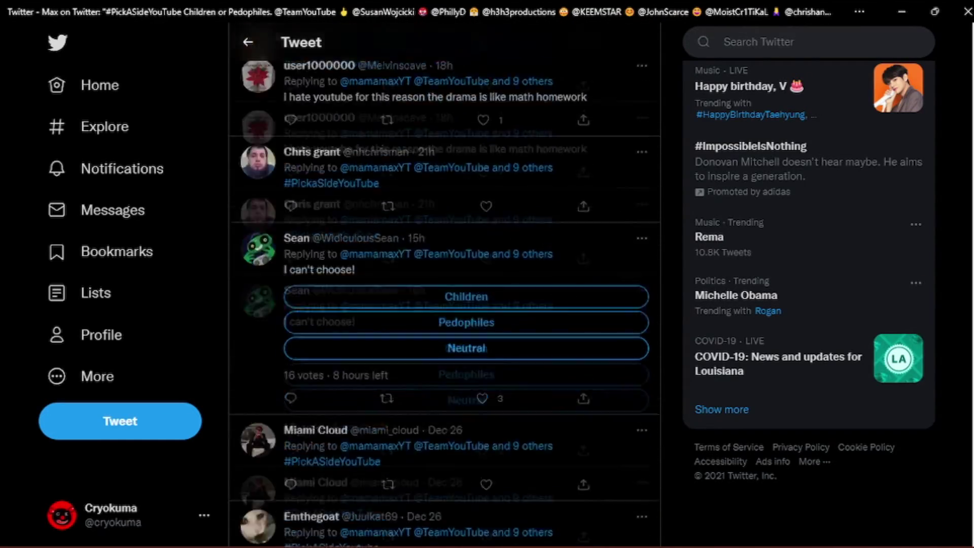
scroll(445, 305, down, 1)
scroll(445, 305, down, 1)
scroll(446, 305, down, 2)
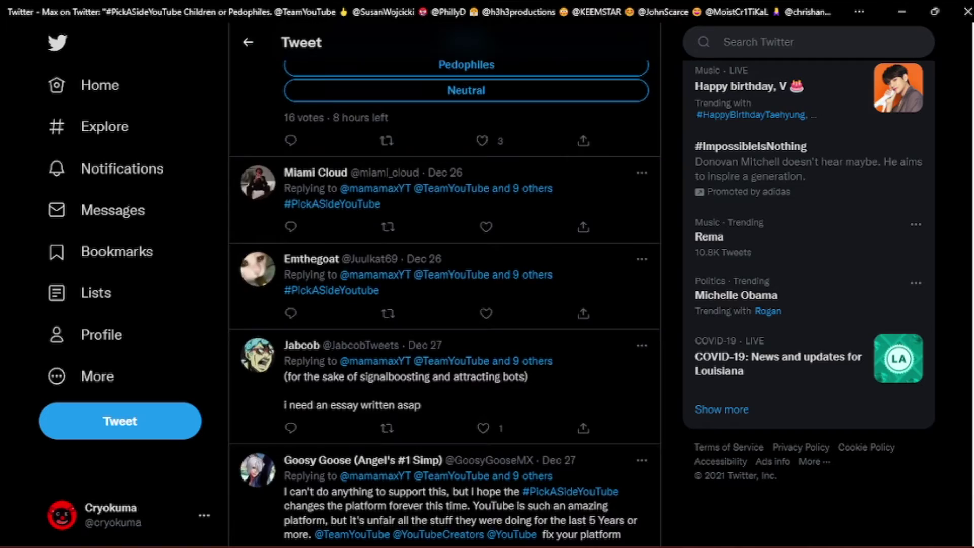
scroll(445, 305, down, 1)
scroll(445, 305, down, 2)
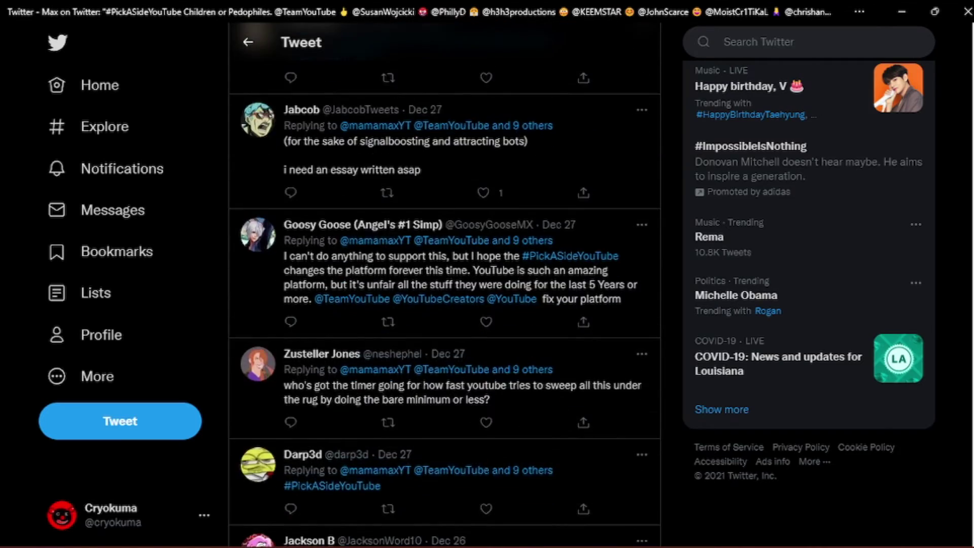
scroll(445, 305, down, 1)
scroll(445, 305, down, 2)
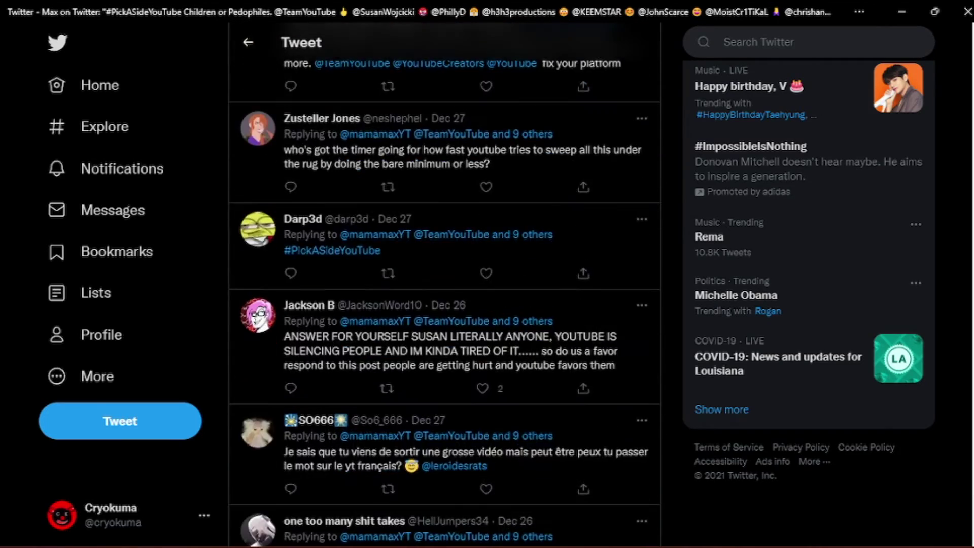
scroll(446, 304, down, 1)
scroll(445, 305, down, 2)
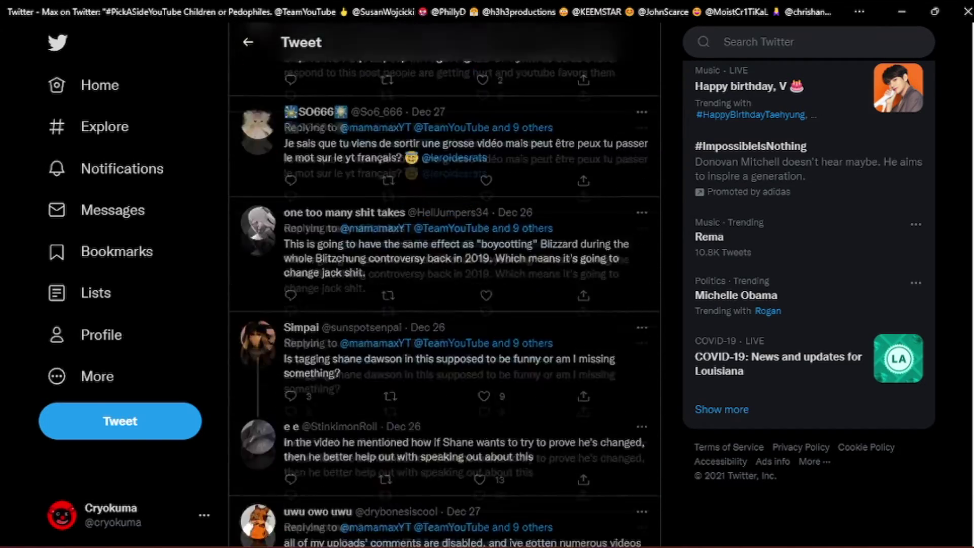
scroll(446, 305, down, 1)
scroll(445, 305, down, 2)
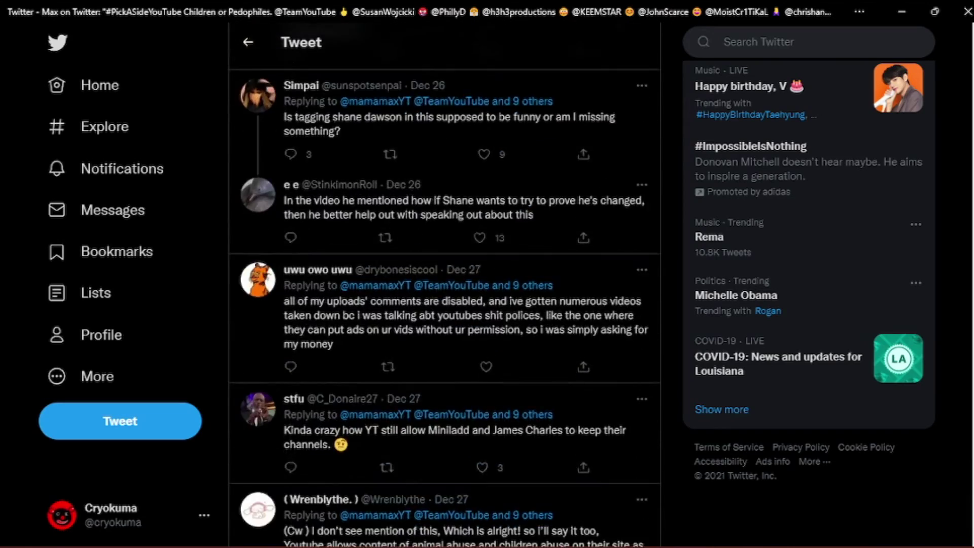
scroll(445, 305, down, 1)
scroll(446, 304, down, 1)
scroll(445, 305, down, 2)
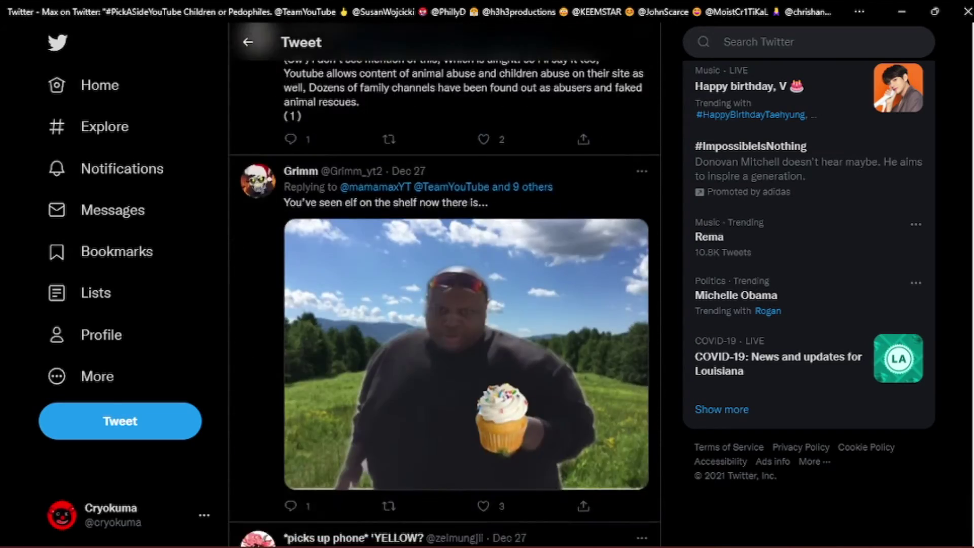
scroll(445, 305, down, 1)
scroll(445, 305, down, 1)
scroll(445, 305, down, 1)
scroll(446, 305, down, 1)
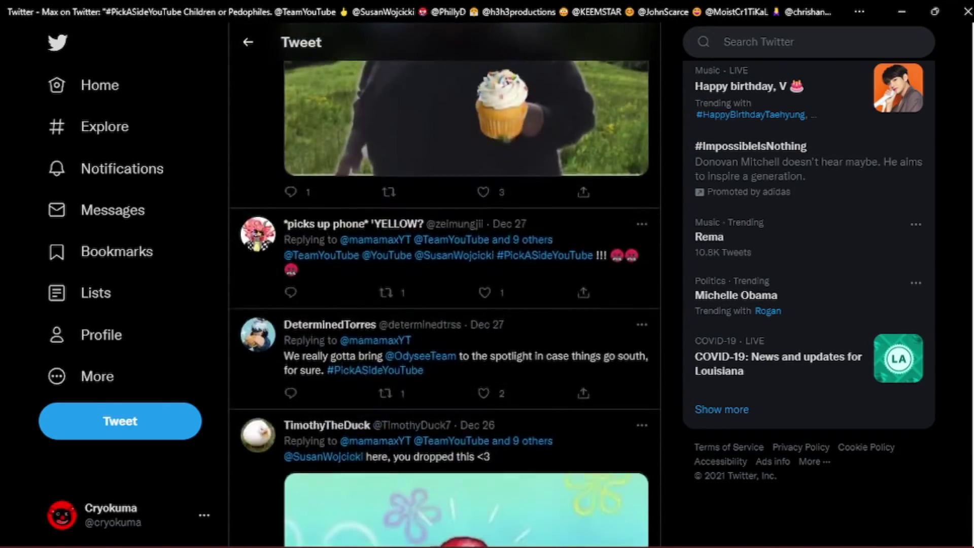
scroll(445, 305, down, 3)
scroll(446, 305, down, 1)
scroll(445, 305, down, 1)
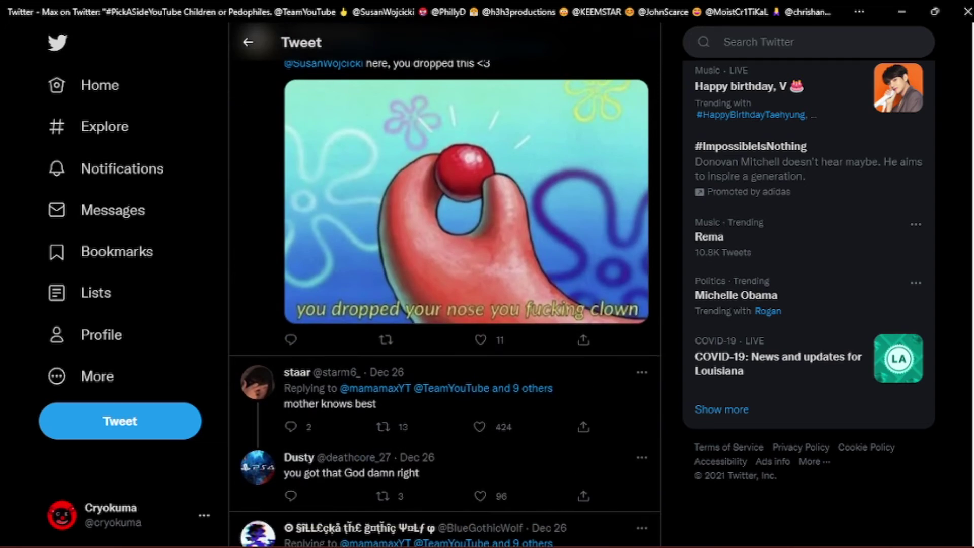
scroll(445, 305, down, 1)
scroll(446, 304, down, 2)
scroll(445, 305, down, 3)
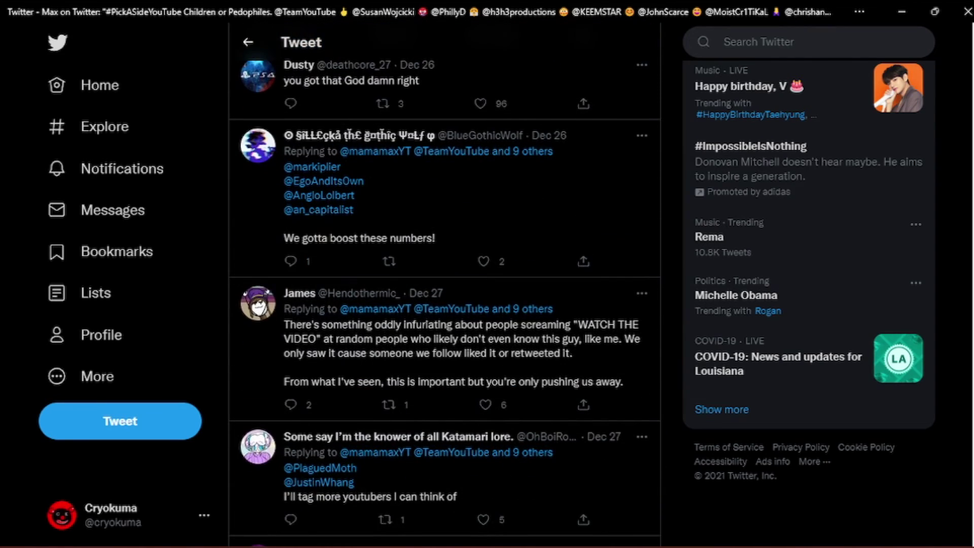
scroll(445, 305, up, 4)
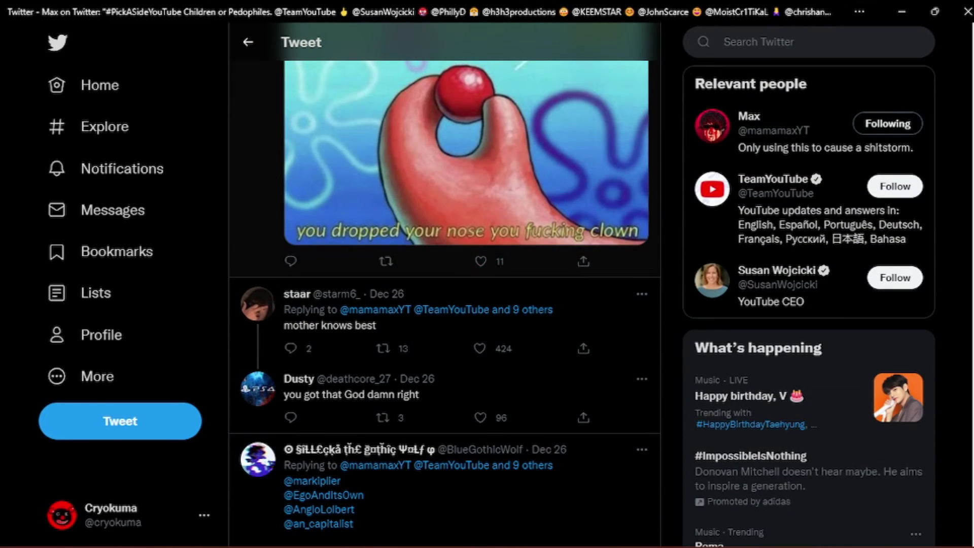
Bring up the Retweet options under the SpongeBob clown-nose image reply.
click(385, 261)
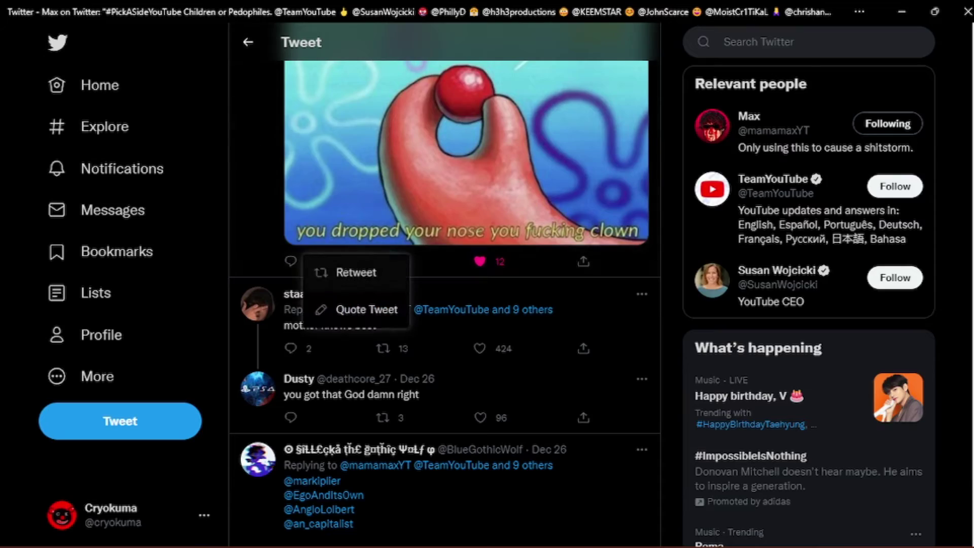
scroll(446, 305, down, 4)
scroll(446, 304, down, 3)
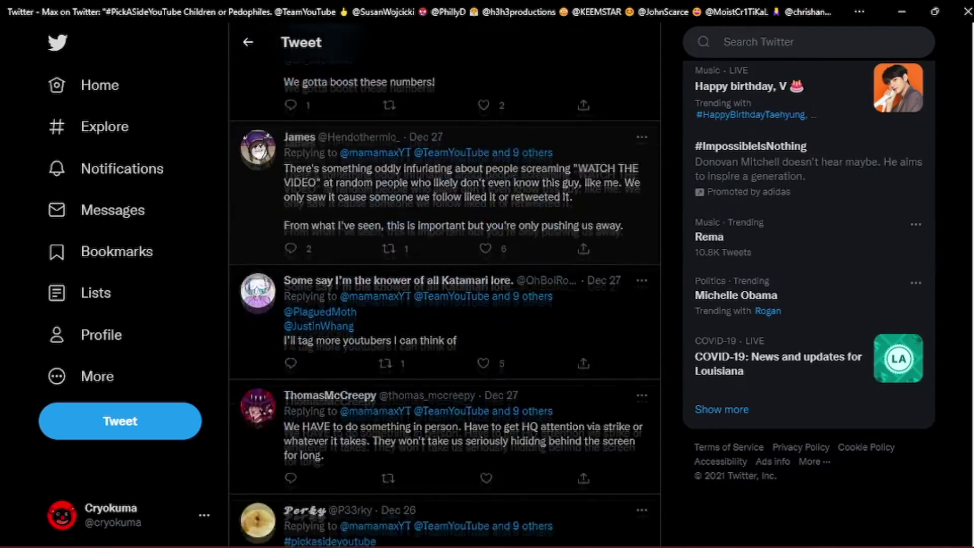
scroll(445, 305, down, 3)
scroll(445, 304, down, 3)
scroll(446, 304, down, 3)
scroll(446, 305, down, 2)
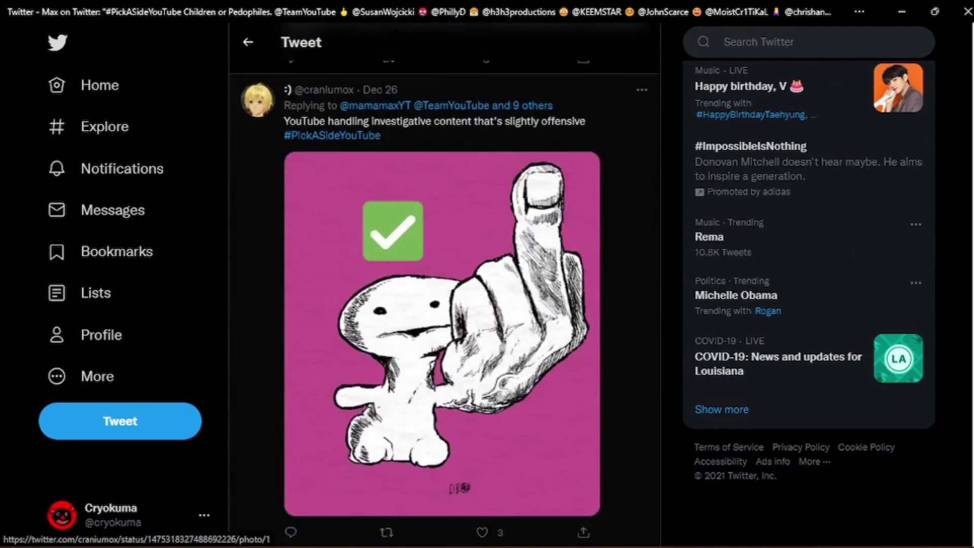
scroll(445, 305, down, 5)
scroll(445, 304, down, 1)
scroll(445, 305, down, 4)
scroll(446, 305, down, 3)
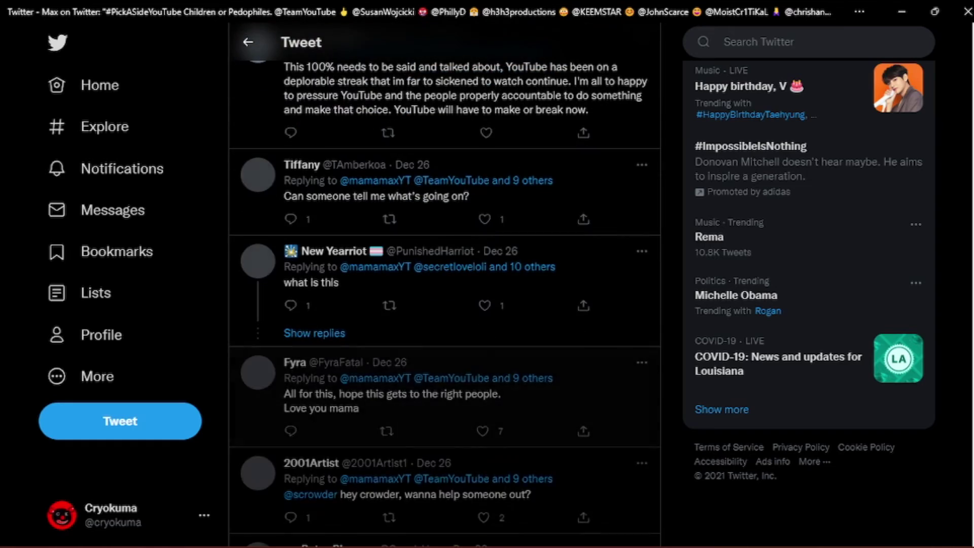
scroll(446, 305, down, 2)
scroll(446, 305, down, 2)
scroll(445, 305, down, 2)
scroll(445, 305, down, 2)
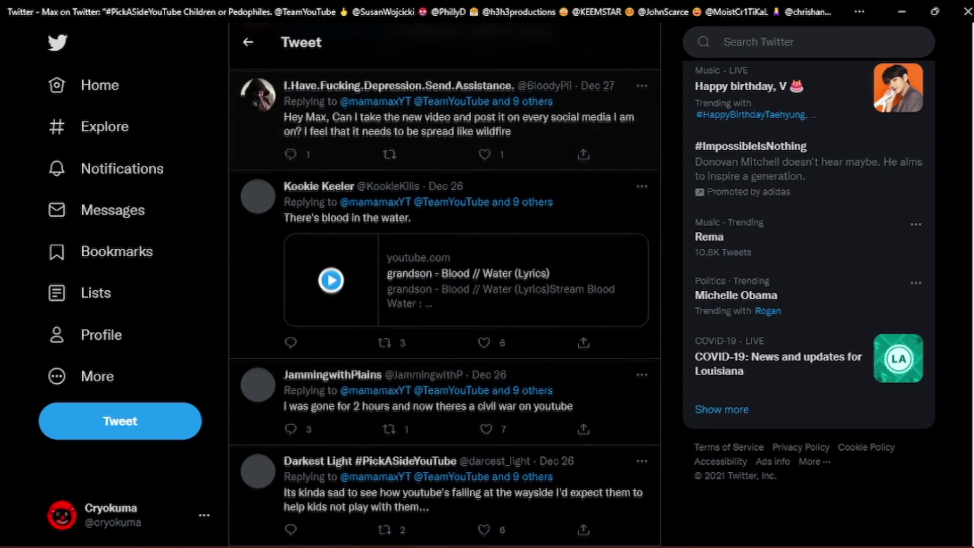
scroll(445, 305, down, 2)
scroll(445, 305, down, 2)
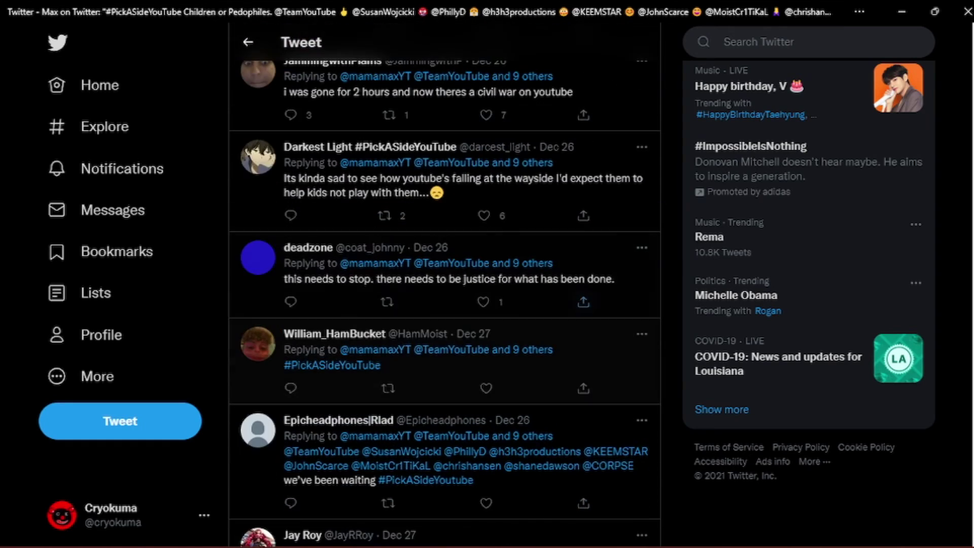